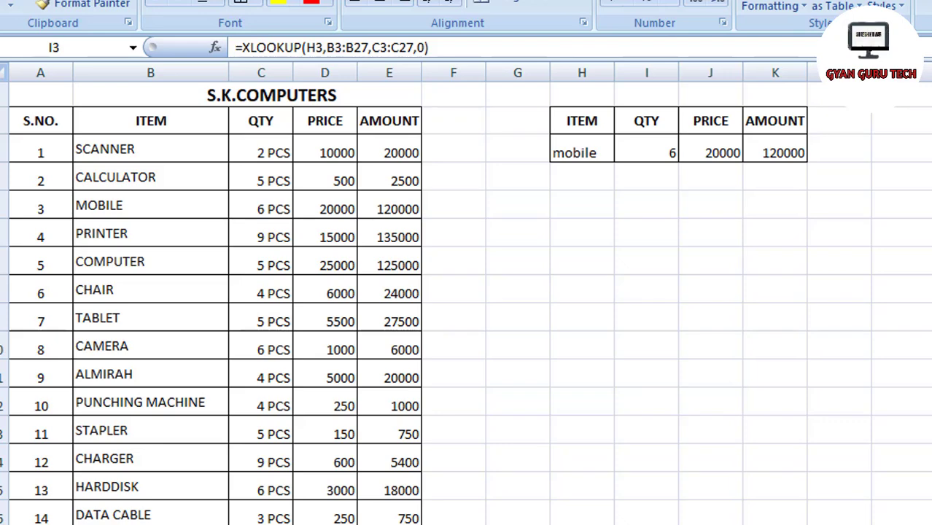
left_click(26, 121)
left_click_drag(109, 130, 382, 146)
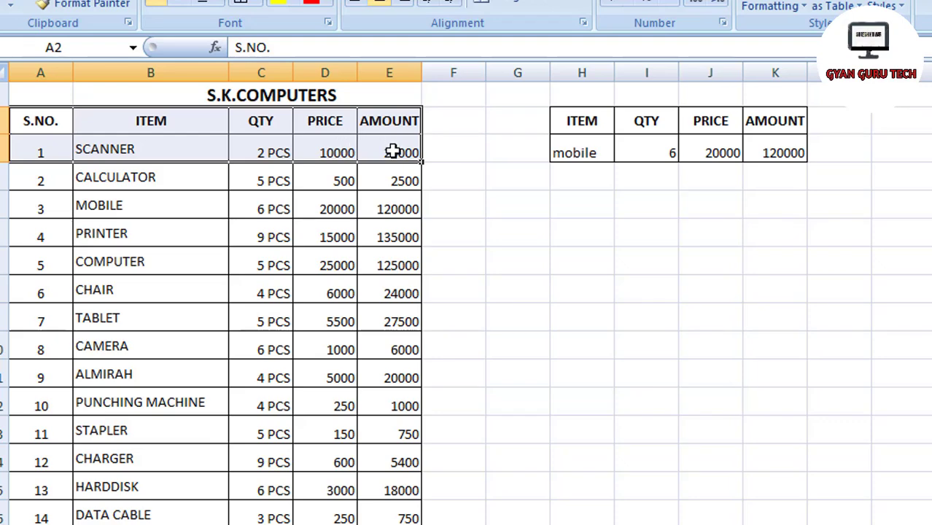
left_click_drag(573, 121, 773, 152)
left_click(584, 149)
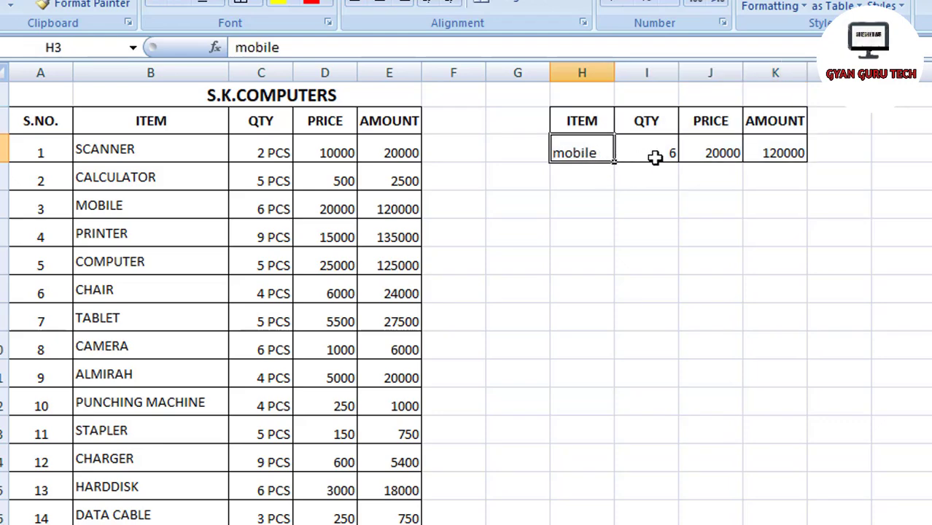
left_click_drag(646, 154, 805, 162)
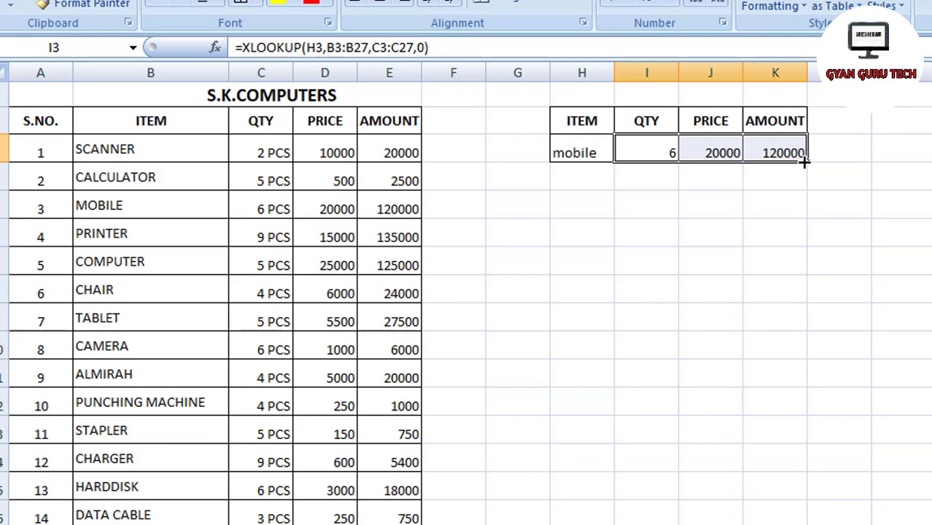
Enter TABLET in item cell H3 and compare the looked-up quantity, price and amount with the TABLET row of the item list.
left_click(559, 155)
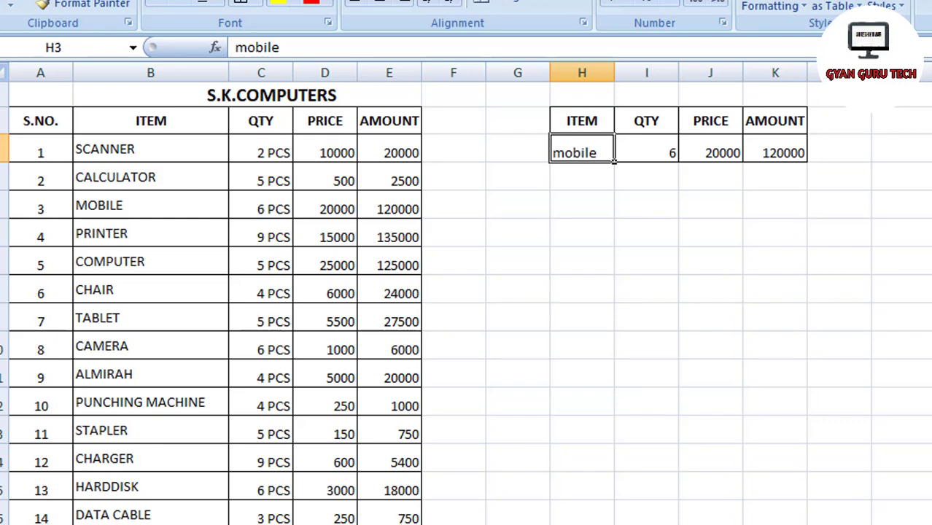
type("TAB")
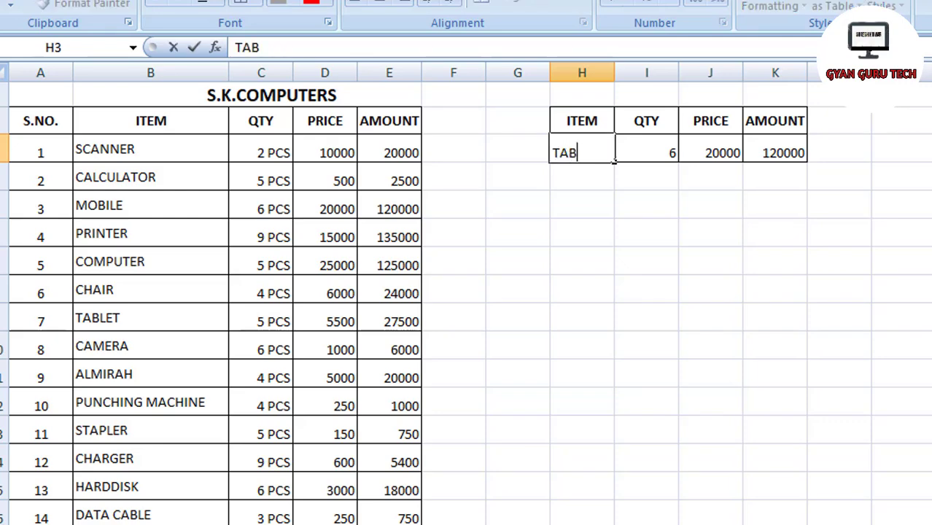
type("LET")
key("Return")
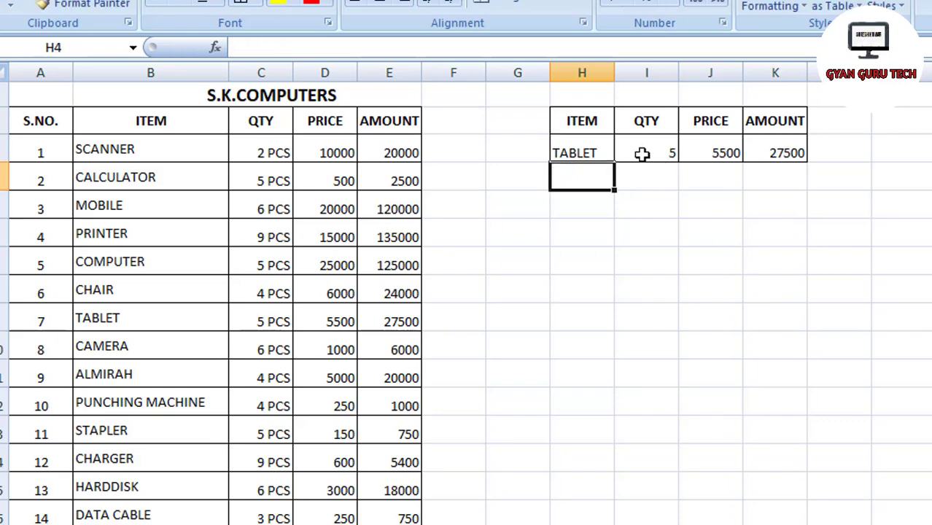
left_click_drag(642, 153, 789, 153)
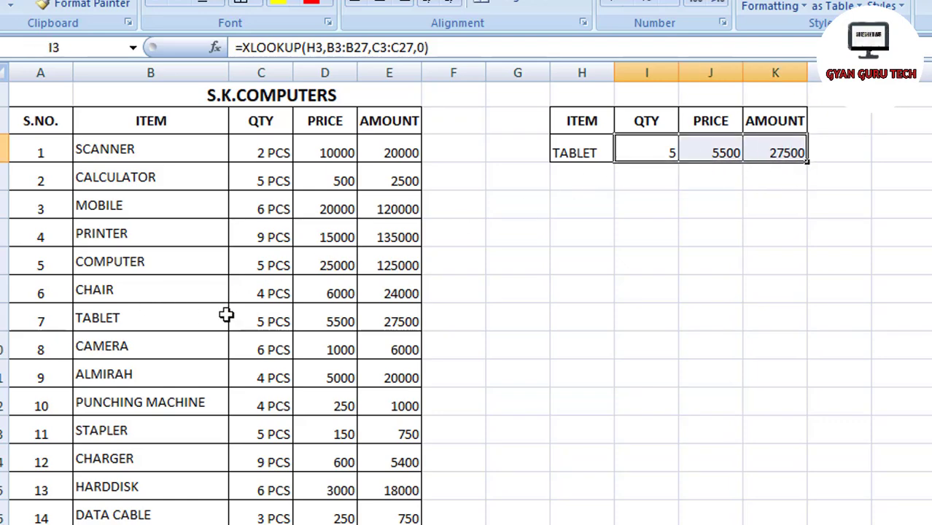
left_click(108, 323)
left_click(277, 321)
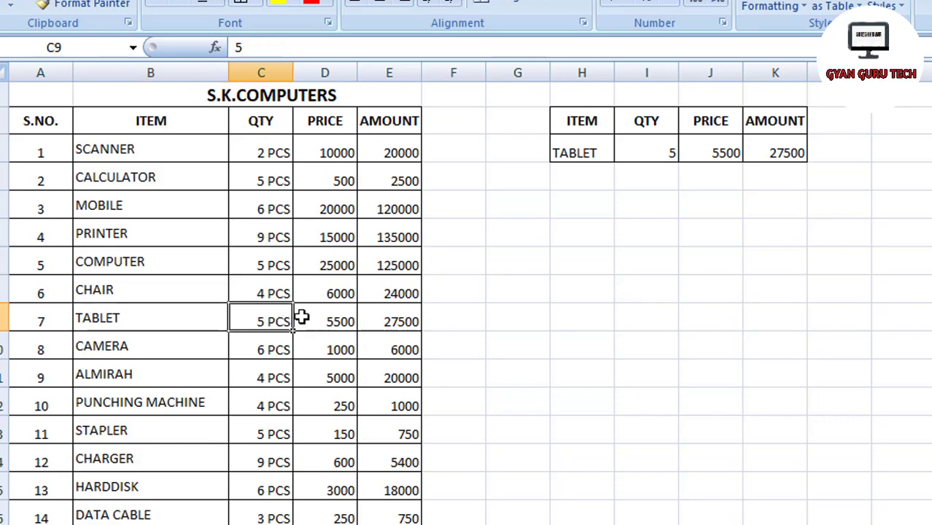
left_click_drag(301, 317, 394, 321)
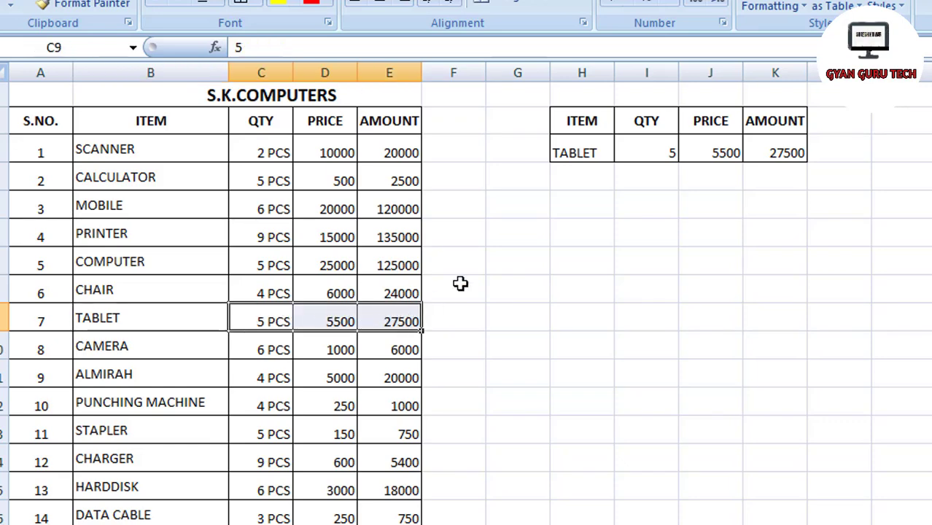
left_click_drag(652, 152, 776, 152)
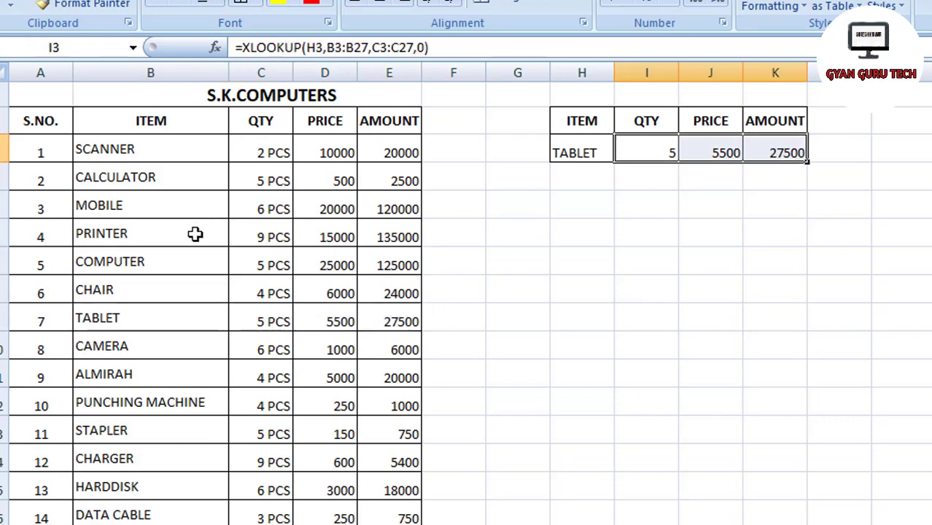
Change the item in H3 to CHAIR and compare the looked-up values with the CHAIR row of the item list.
left_click(602, 154)
type("CH")
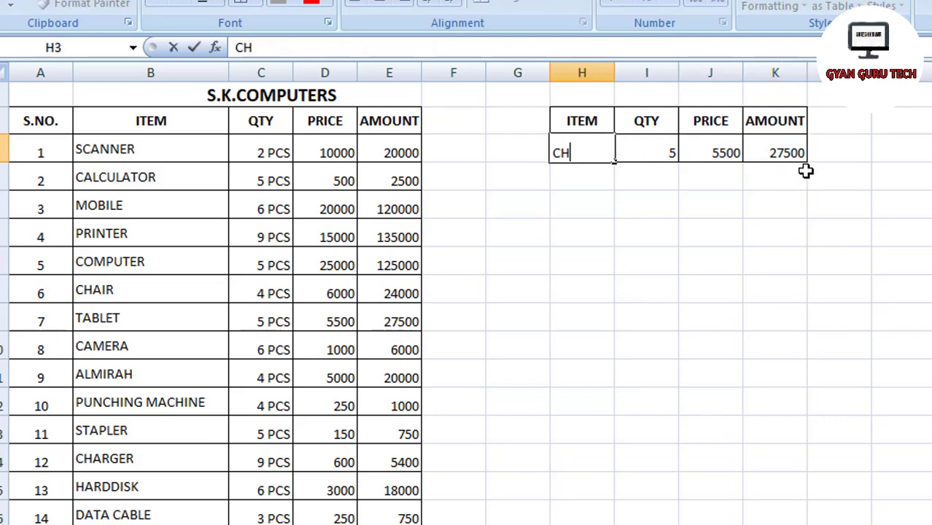
type("AIR")
key("Return")
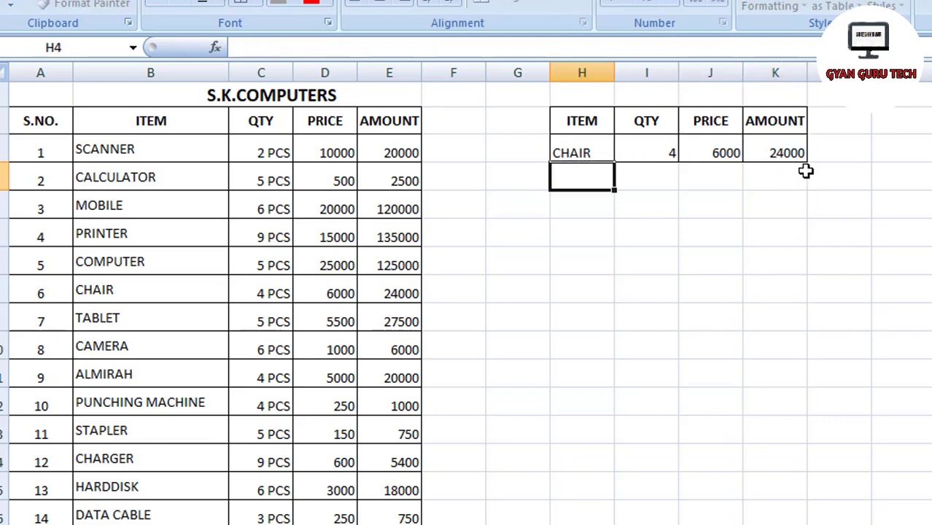
left_click_drag(133, 290, 375, 292)
left_click_drag(666, 151, 769, 153)
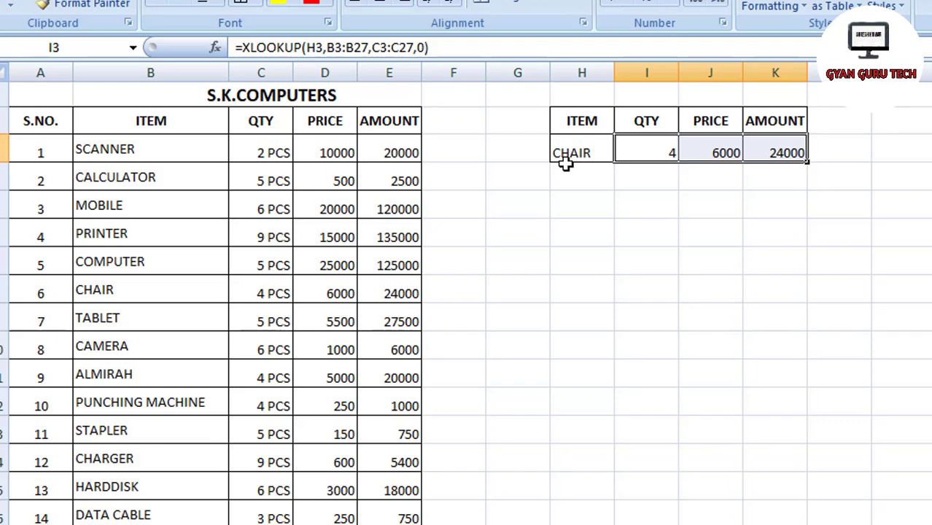
left_click(582, 209)
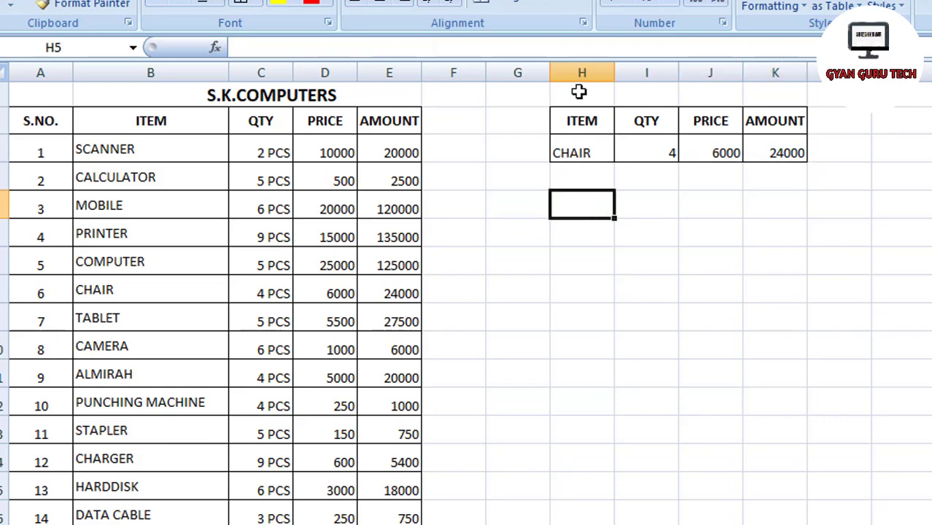
type("=X")
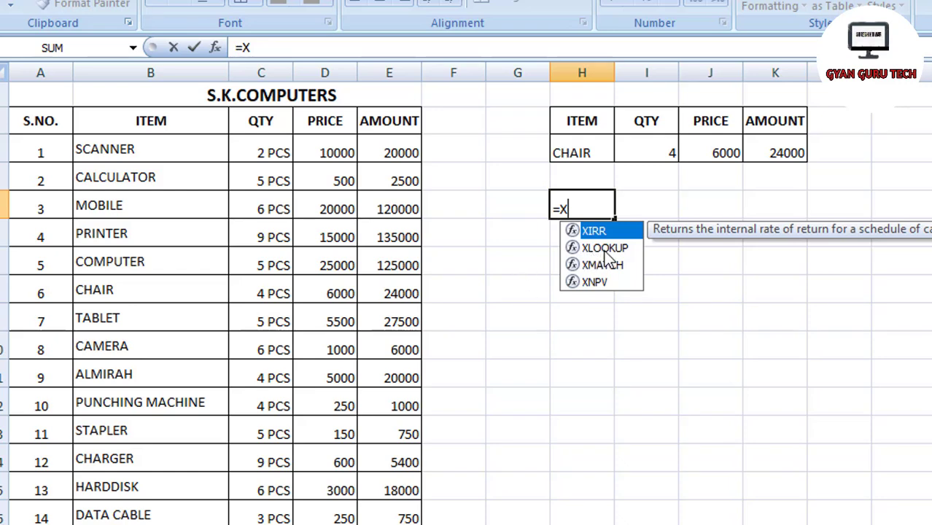
key("Escape")
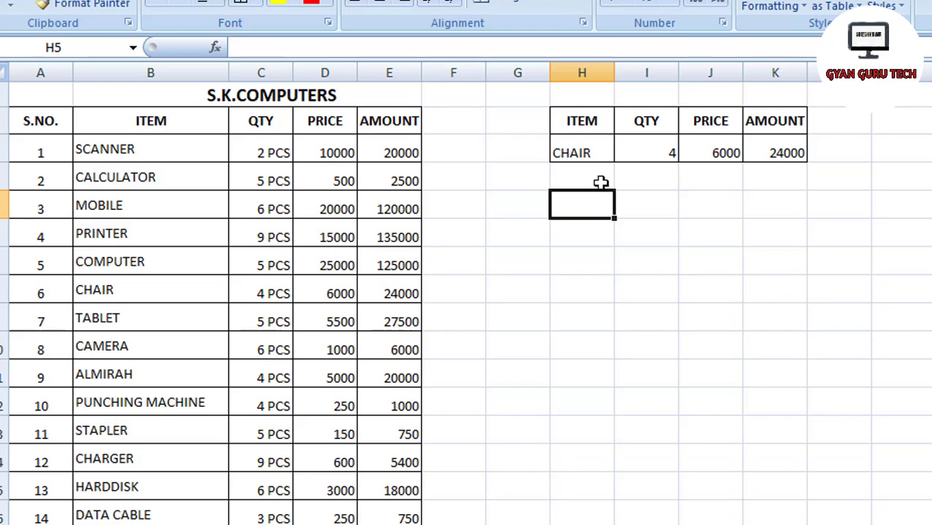
Clear the contents of the lookup row under the ITEM to AMOUNT headings, cells H3 to L3.
left_click_drag(566, 154, 772, 177)
left_click(567, 293)
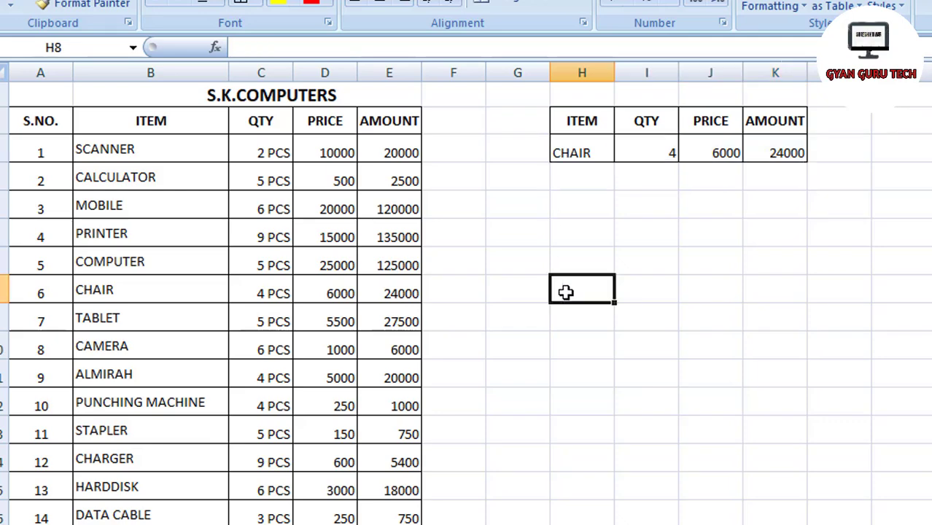
left_click_drag(569, 153, 799, 146)
key("Delete")
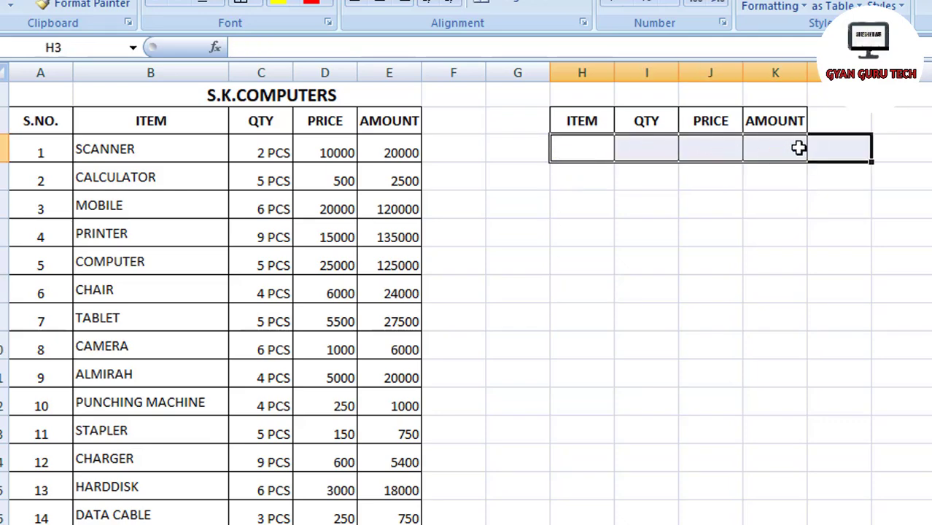
left_click(582, 289)
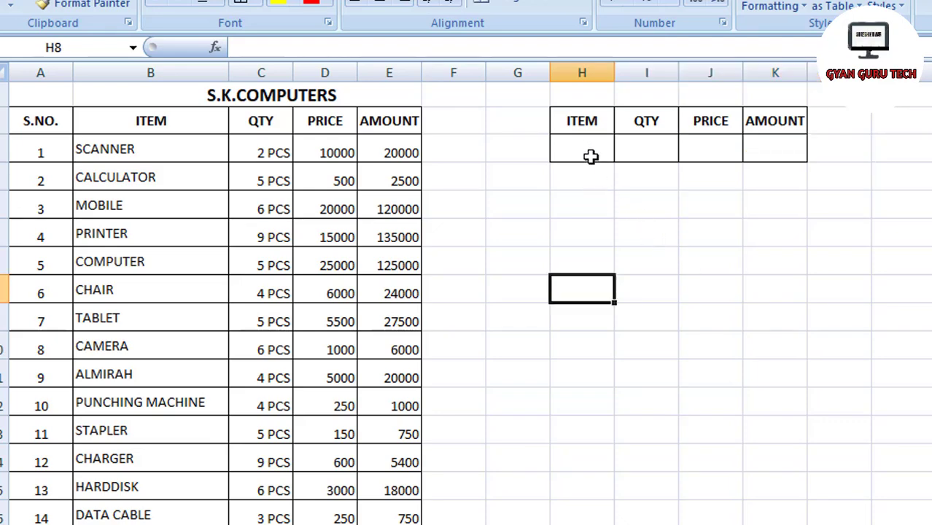
Begin an XLOOKUP formula in QTY cell I3 with item cell H3 as the lookup value.
left_click(648, 151)
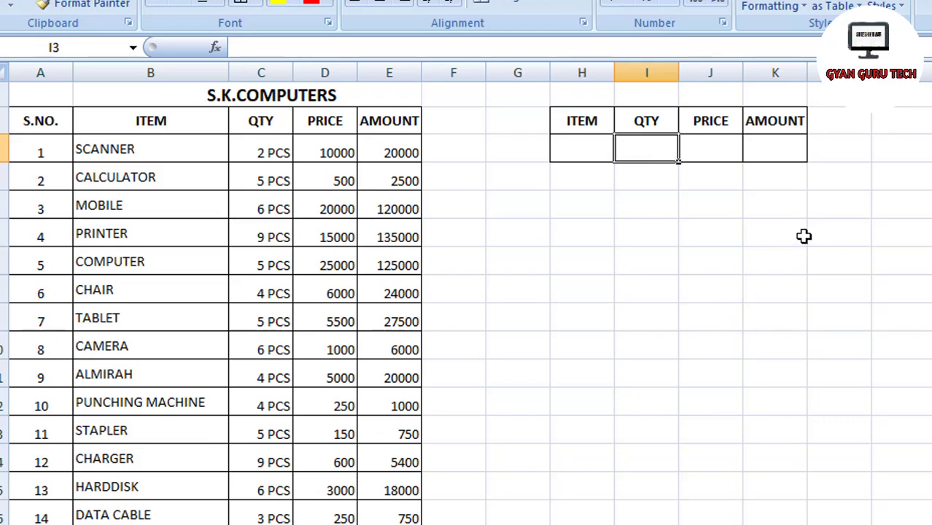
type("=")
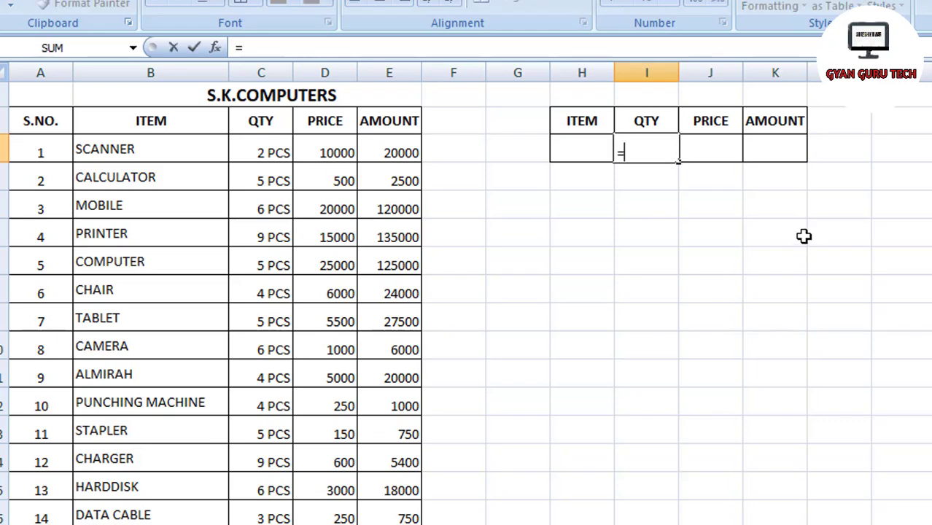
type("XL")
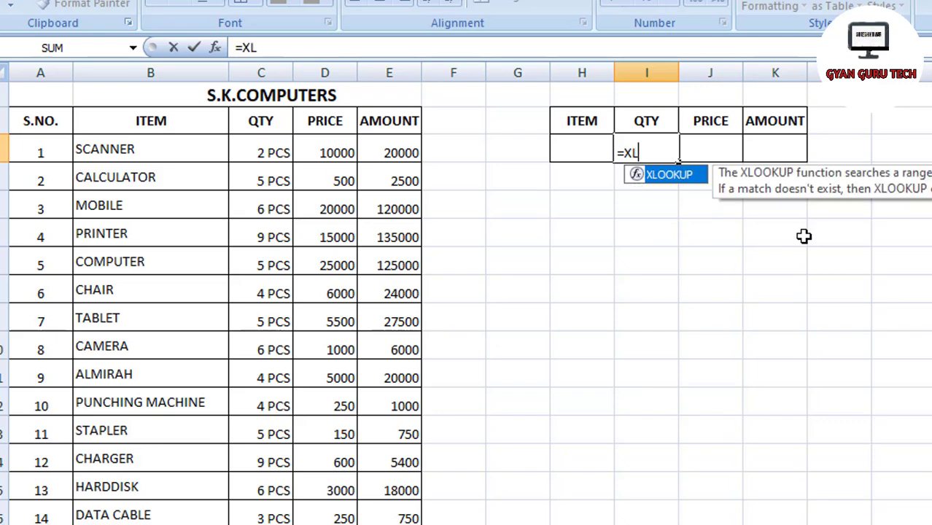
key("Tab")
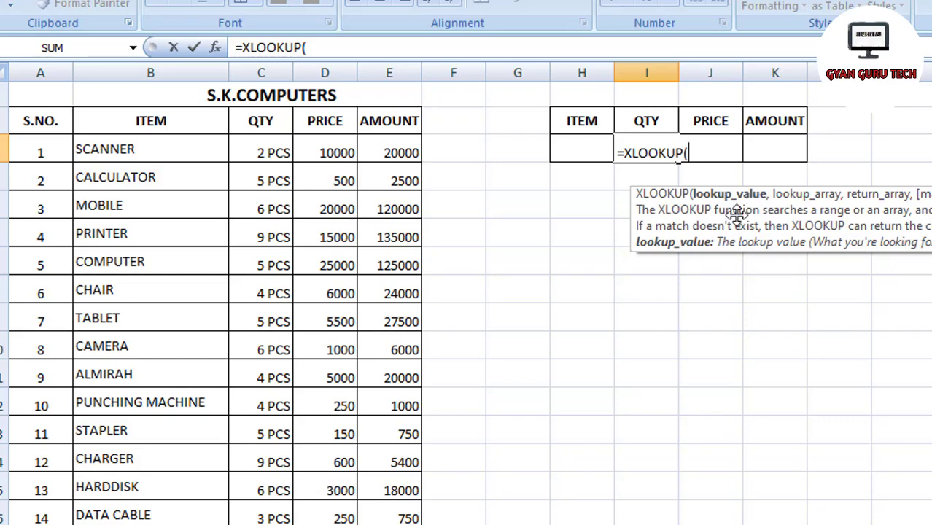
left_click(576, 148)
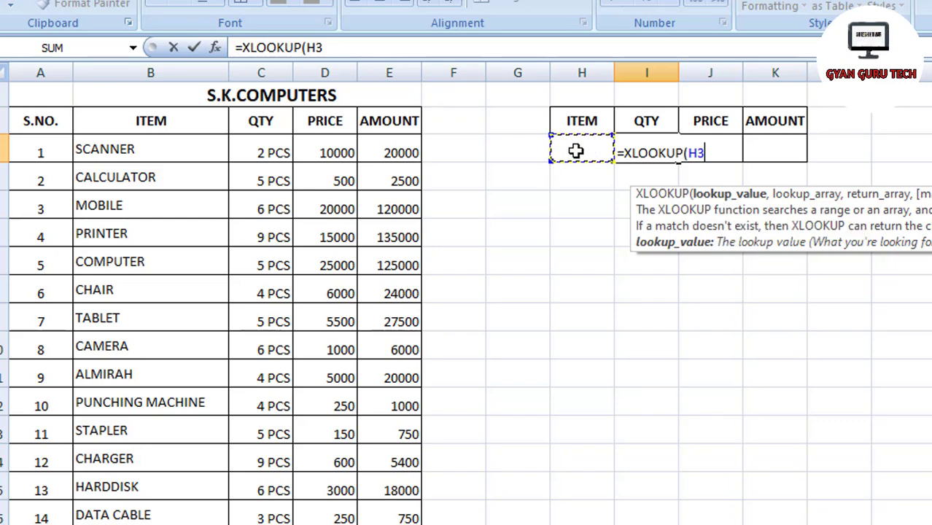
type(",")
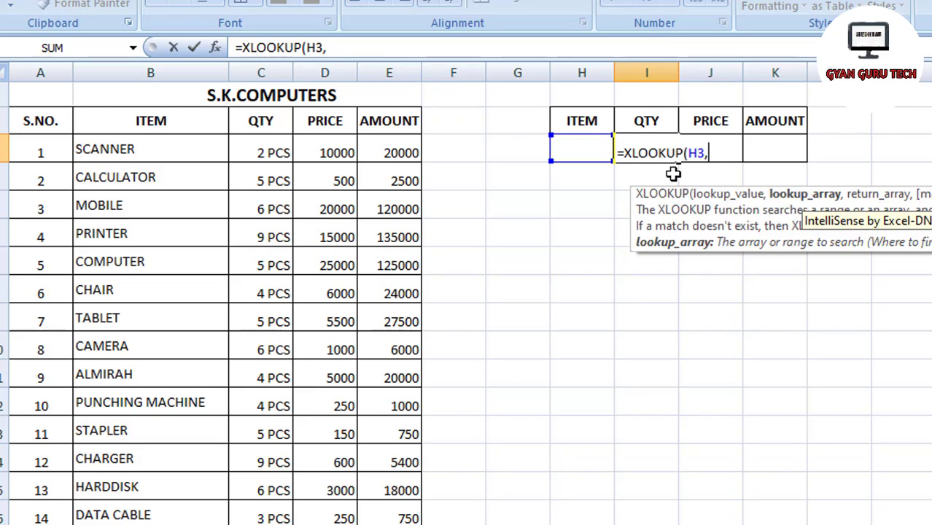
Add the item names in B3:B27 as the lookup array of the XLOOKUP formula.
left_click(129, 149)
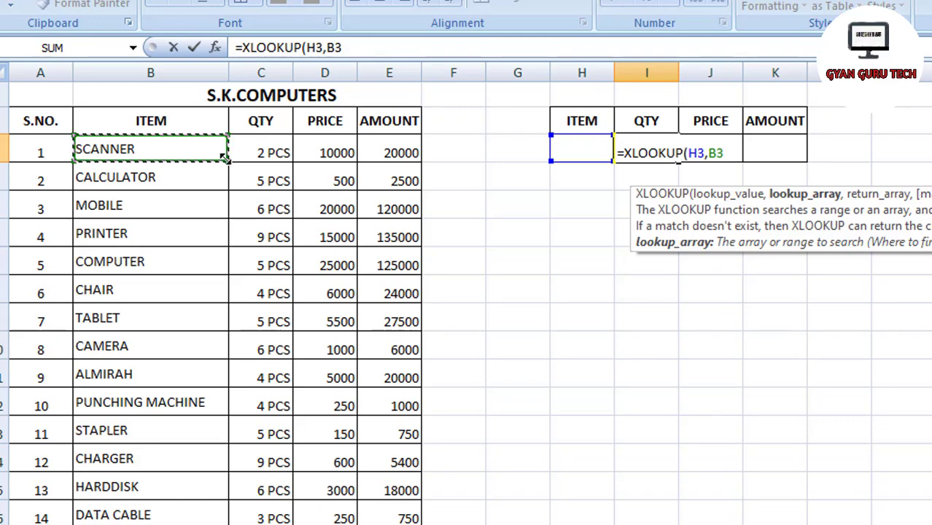
key("ctrl+shift+Down")
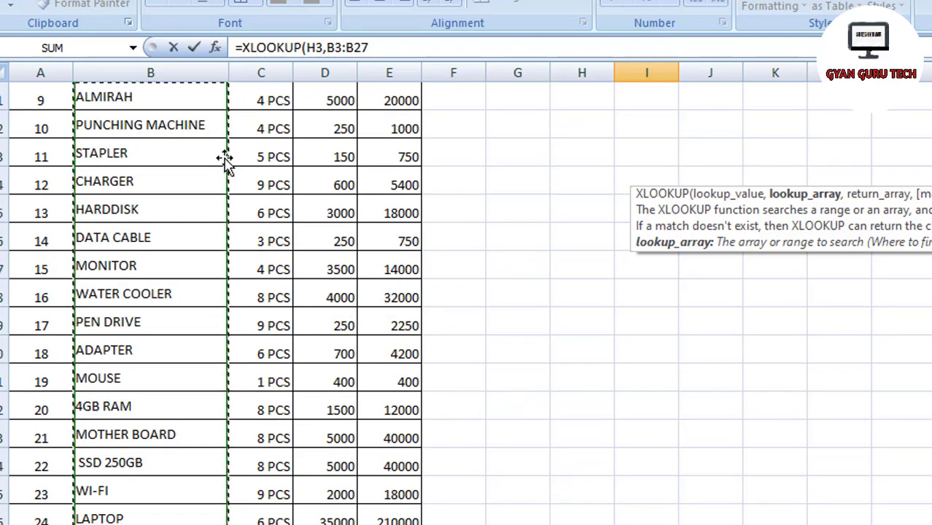
scroll(146, 332, "up", 3)
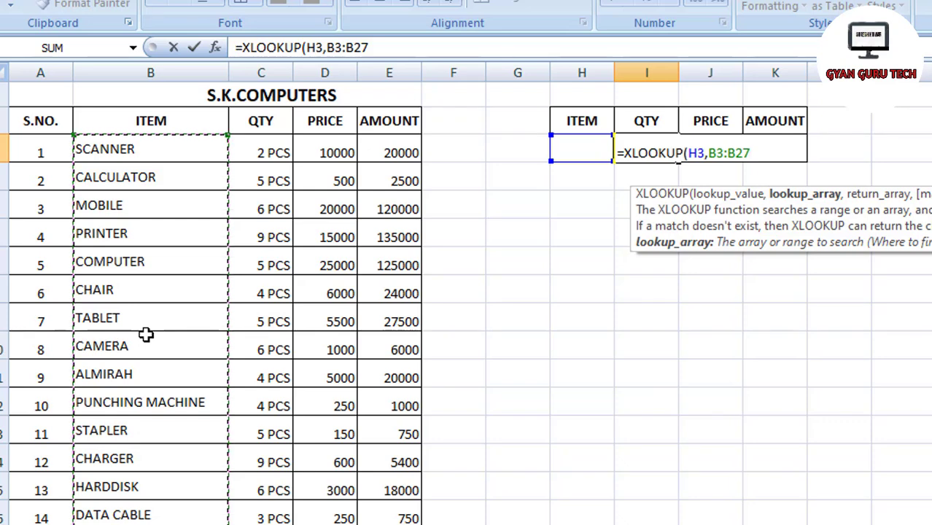
type(",")
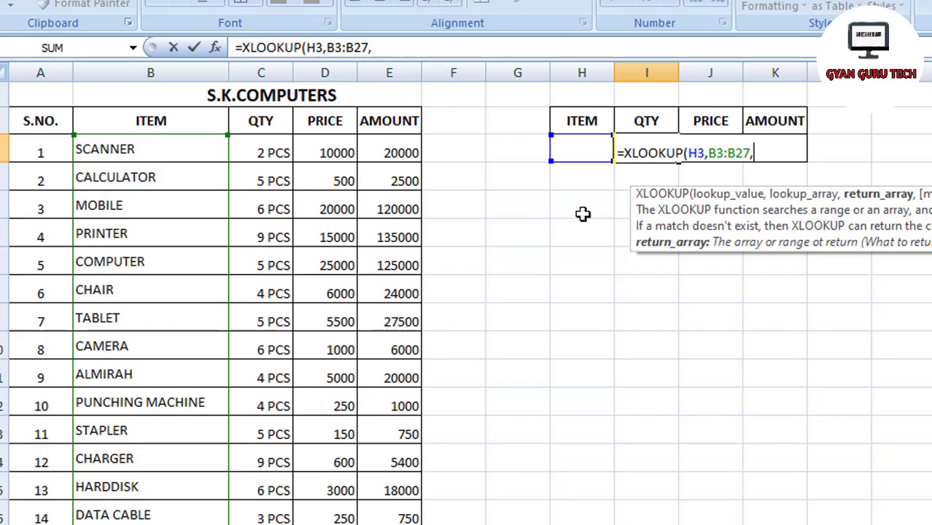
Add the quantities in C3:C27 as the return array with 0 as the final argument, and complete the XLOOKUP formula.
left_click(264, 146)
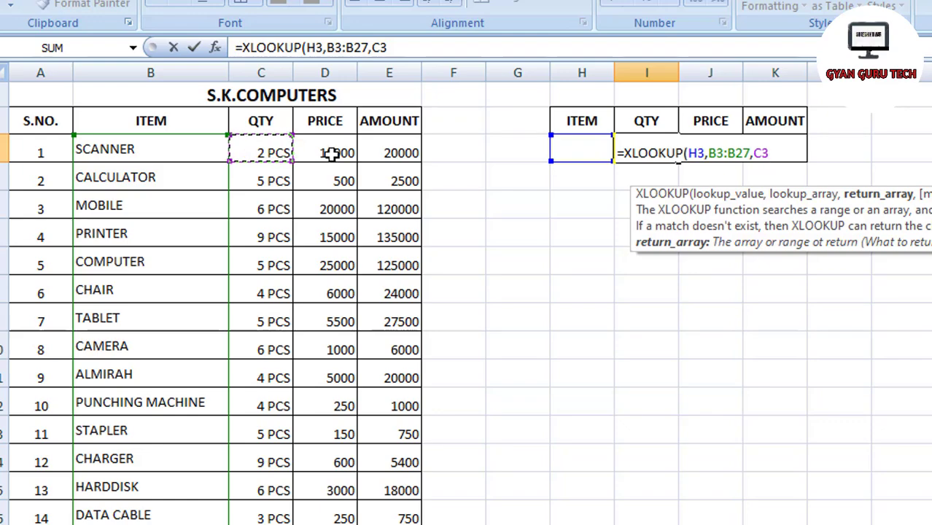
key("ctrl+shift+Down")
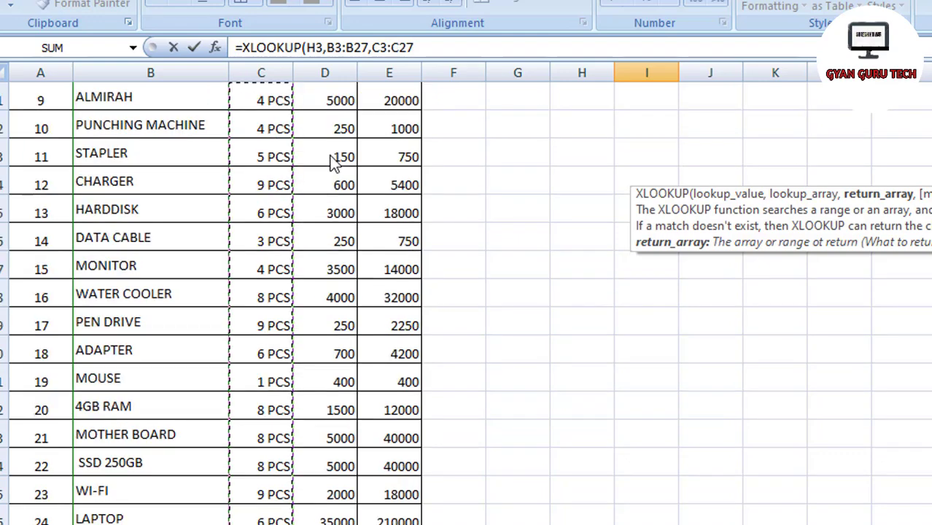
scroll(303, 212, "up", 4)
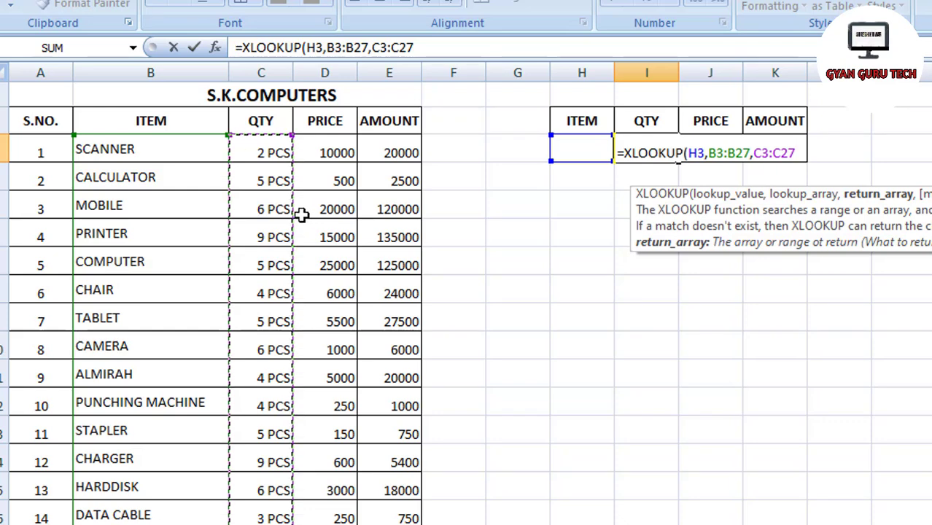
type(",0")
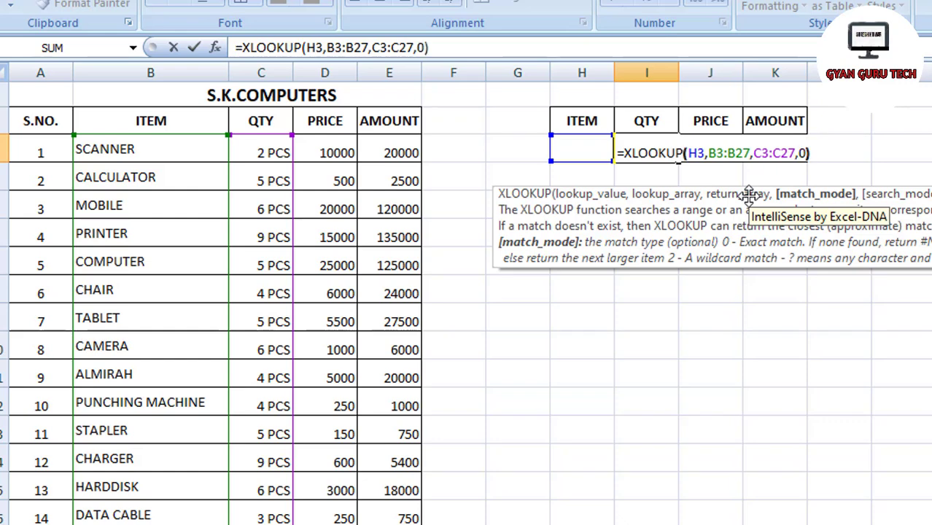
key("Return")
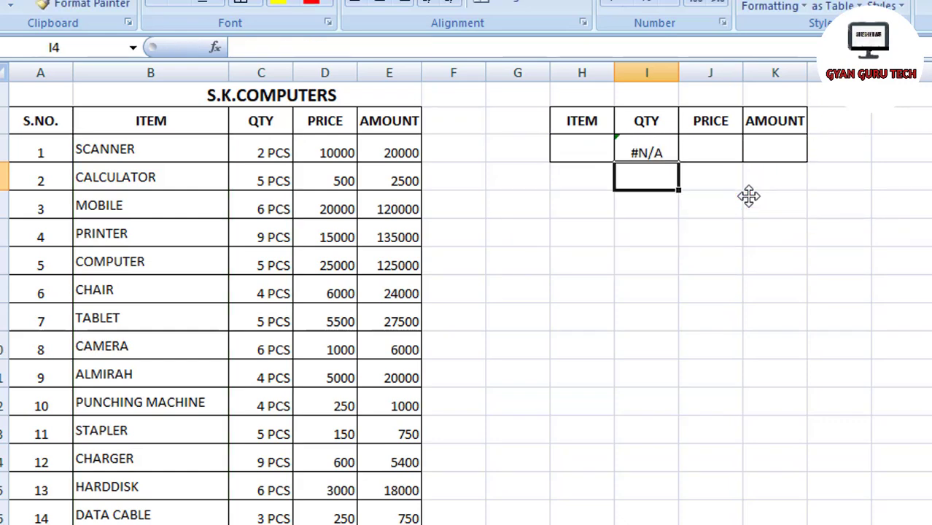
Enter MOBILE as the lookup item in H3 and compare the QTY result in I3 with the MOBILE row of the list.
left_click(568, 147)
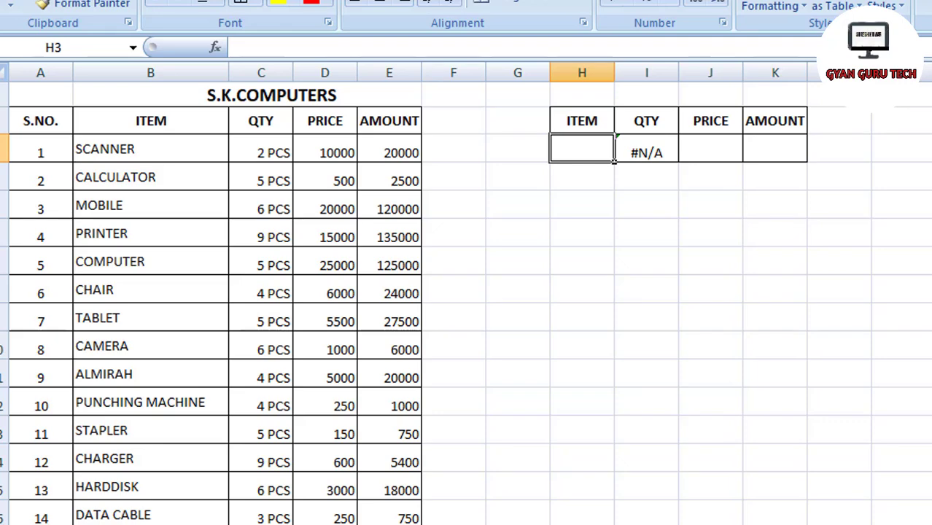
type("MOBILE")
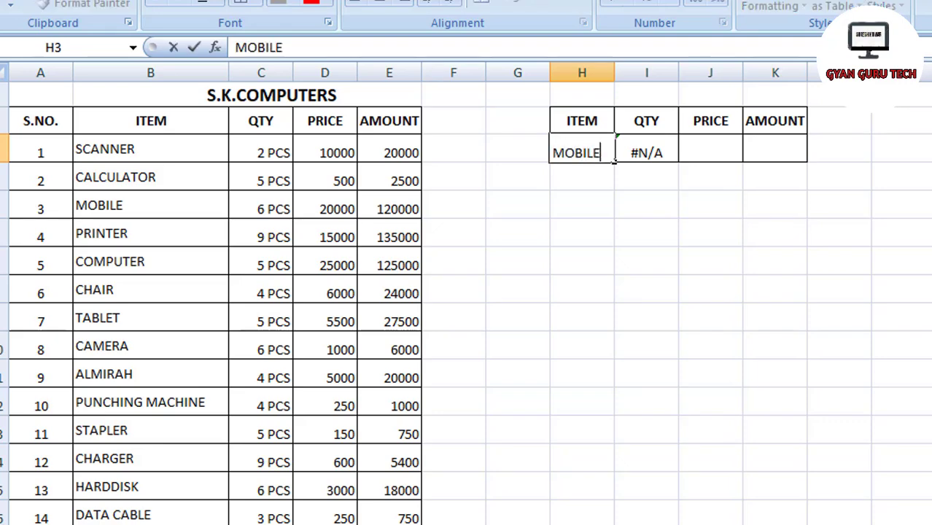
key("Return")
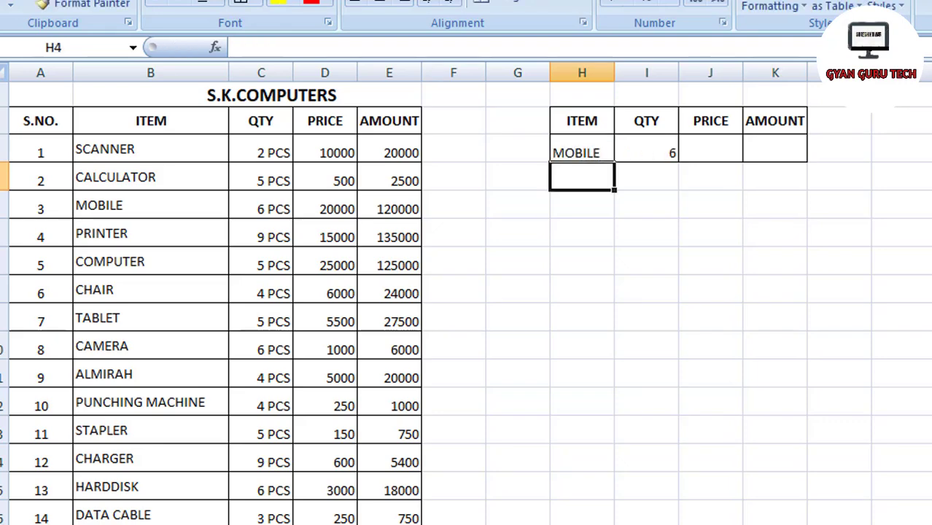
left_click(248, 211)
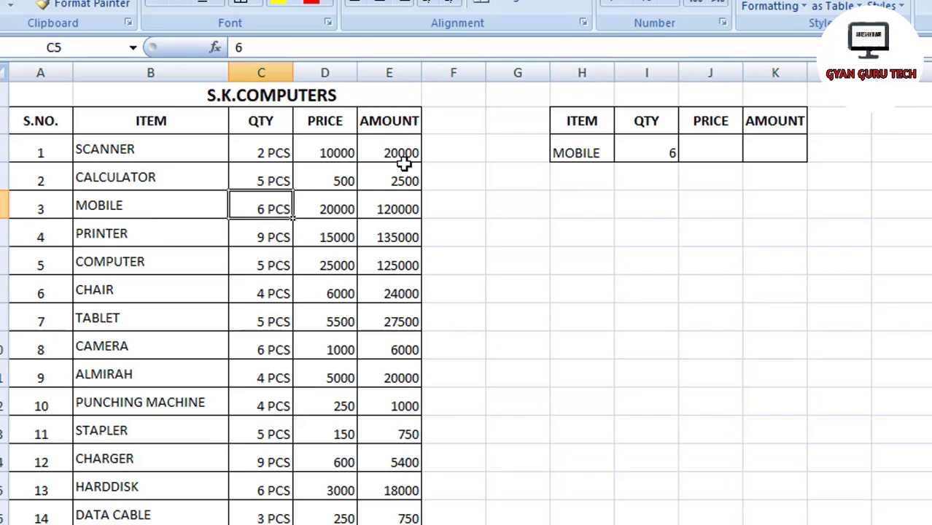
left_click(671, 156)
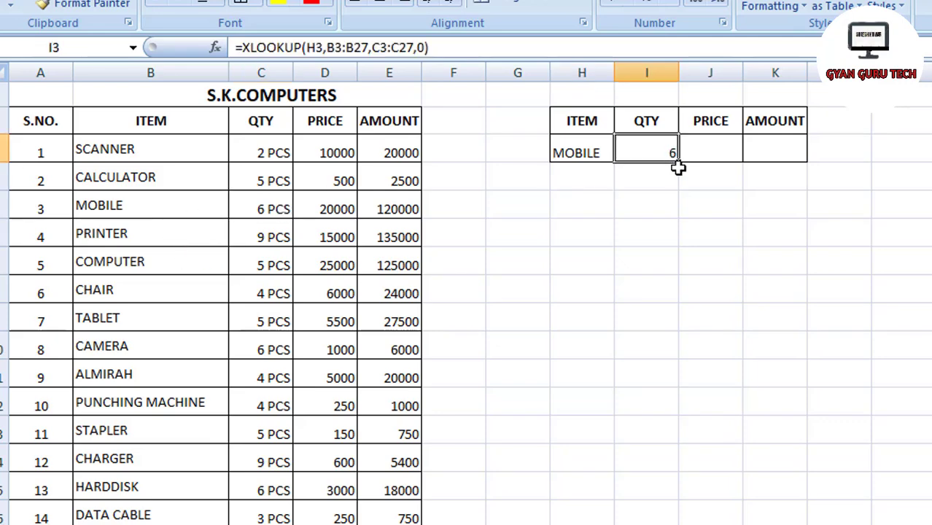
Begin an XLOOKUP formula in PRICE cell J3 with item cell H3 as the lookup value.
left_click(718, 152)
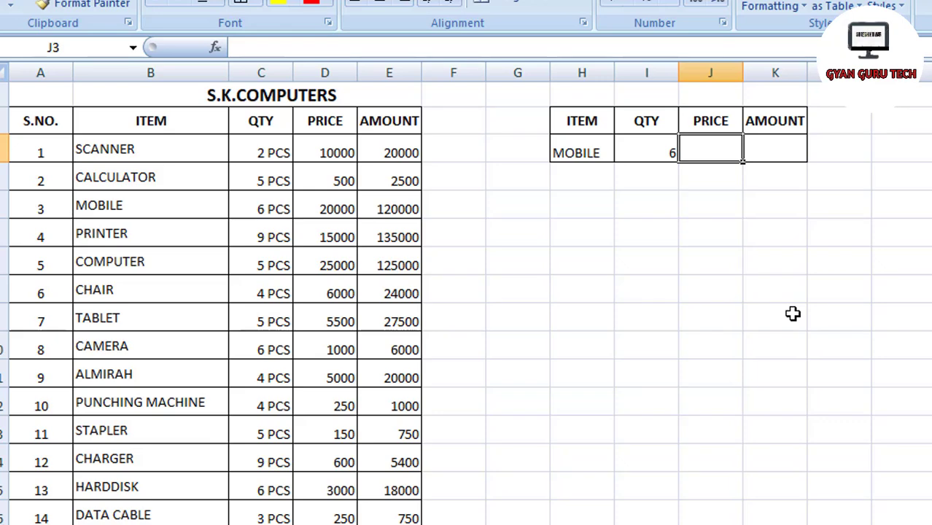
type("=")
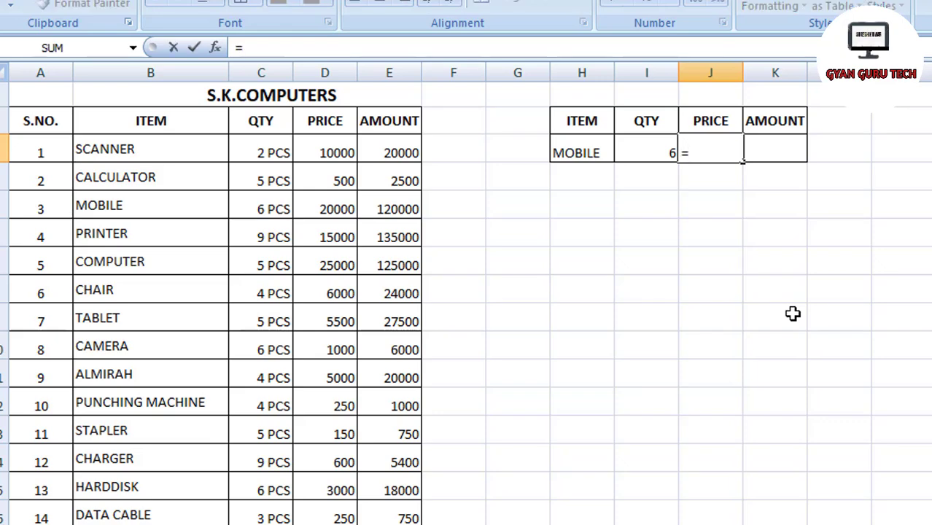
type("XLOO")
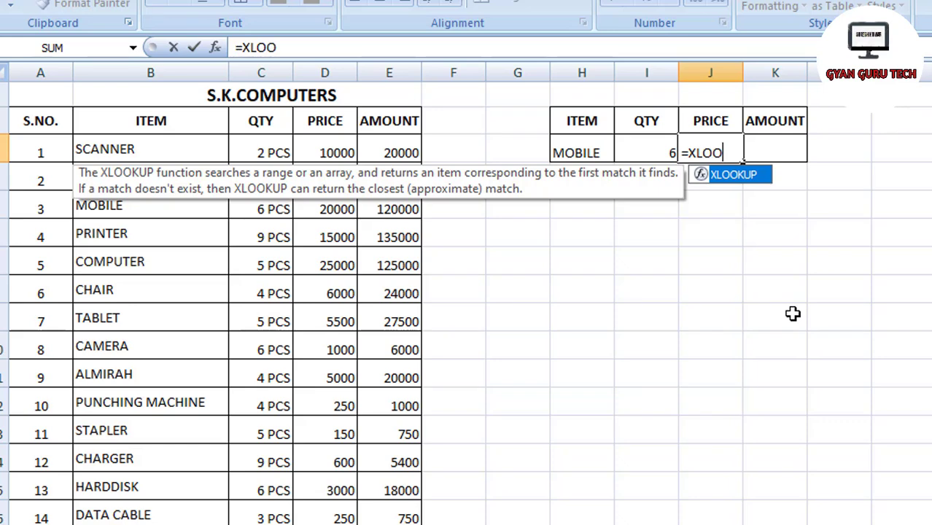
double_click(734, 176)
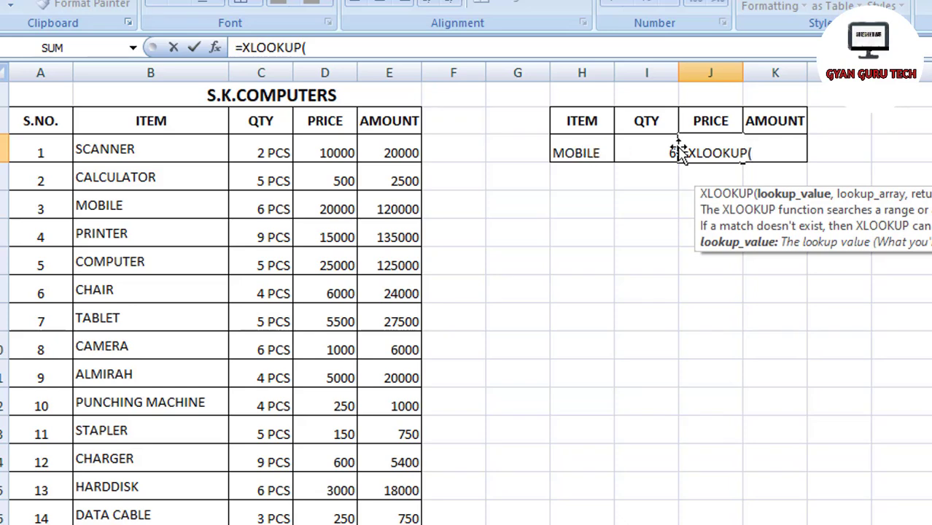
left_click(576, 153)
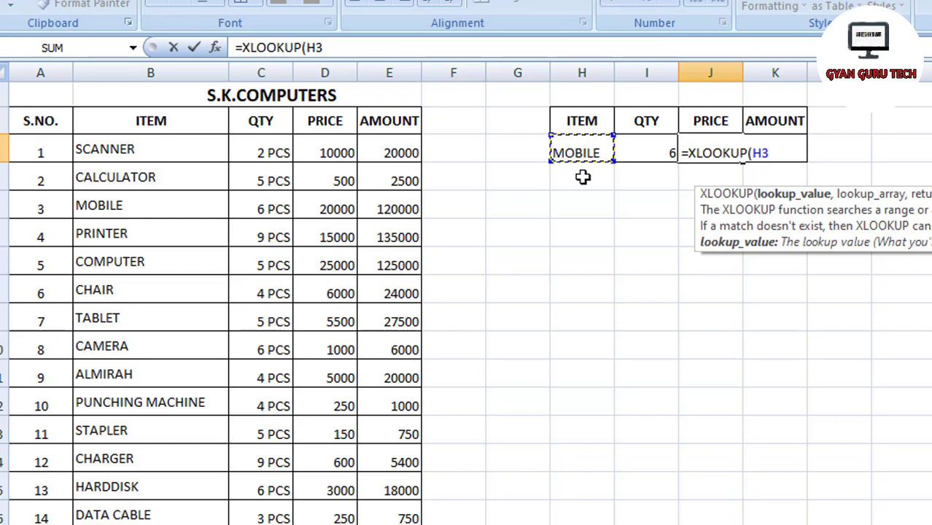
type(",")
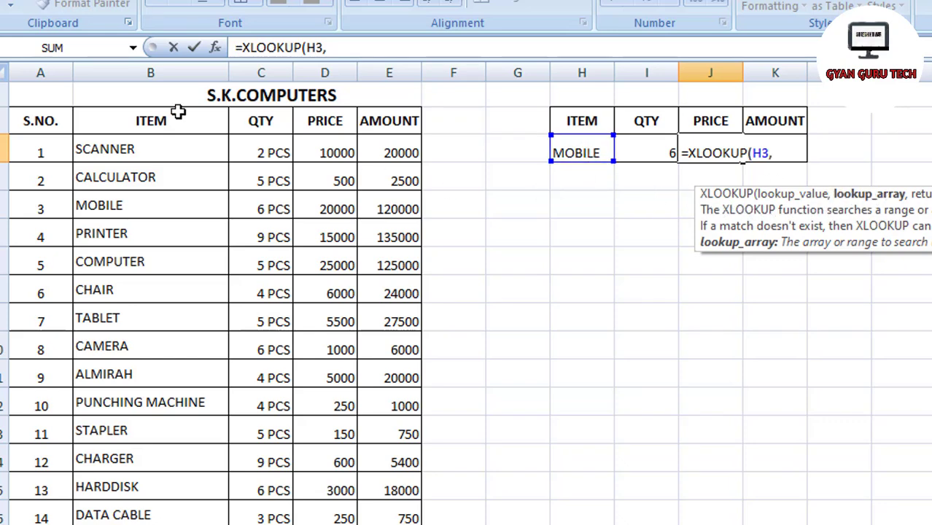
Add the item names in B3:B27 as the lookup array of the PRICE formula.
left_click(119, 151)
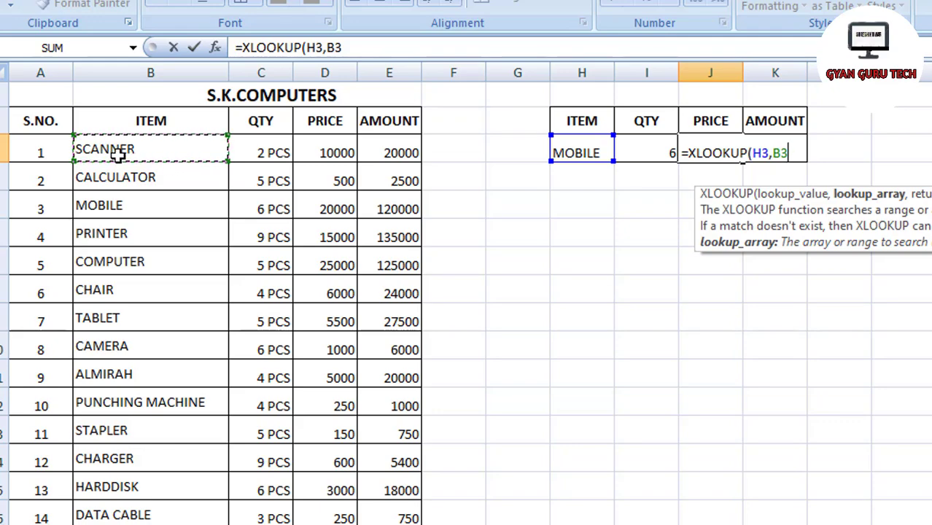
key("ctrl+shift+Down")
scroll(119, 182, "up", 3)
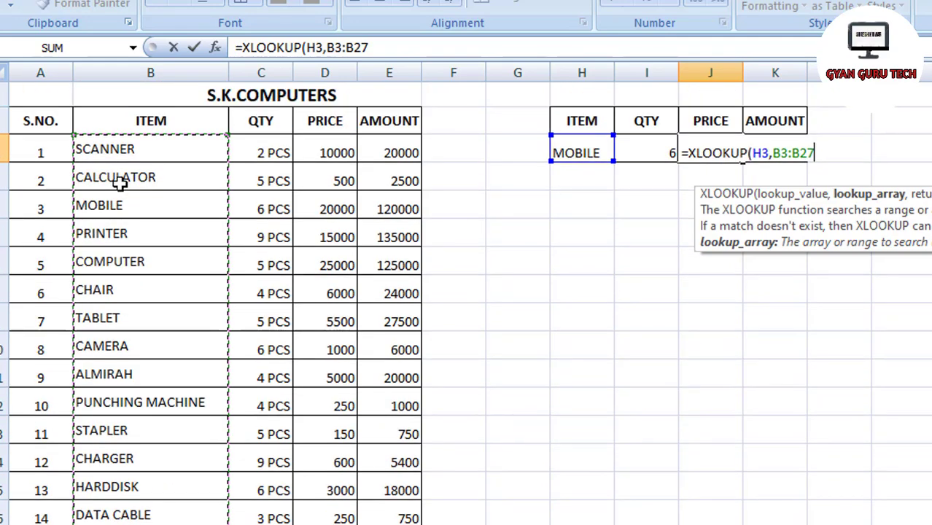
type(",")
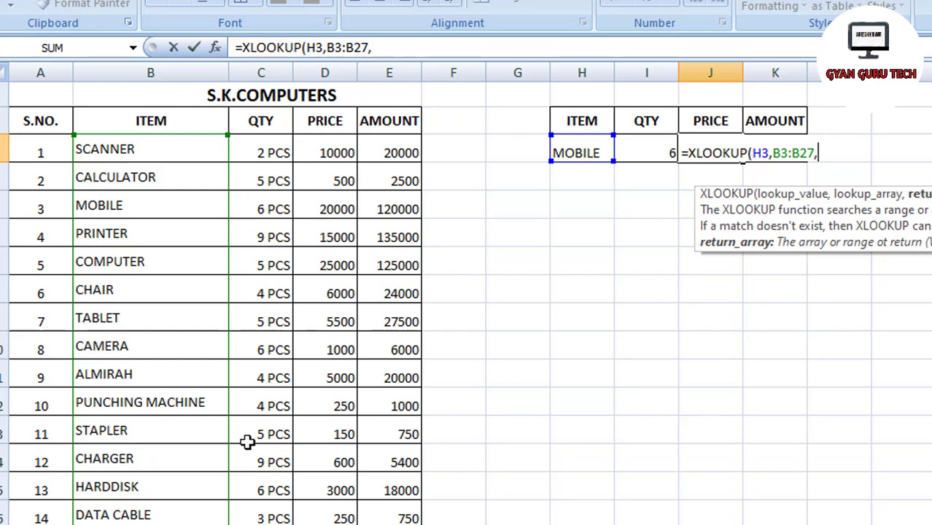
Complete the PRICE formula with D3:D26 as the return array and 0 as the final argument, and compare its result with MOBILE's listed price.
left_click(328, 150)
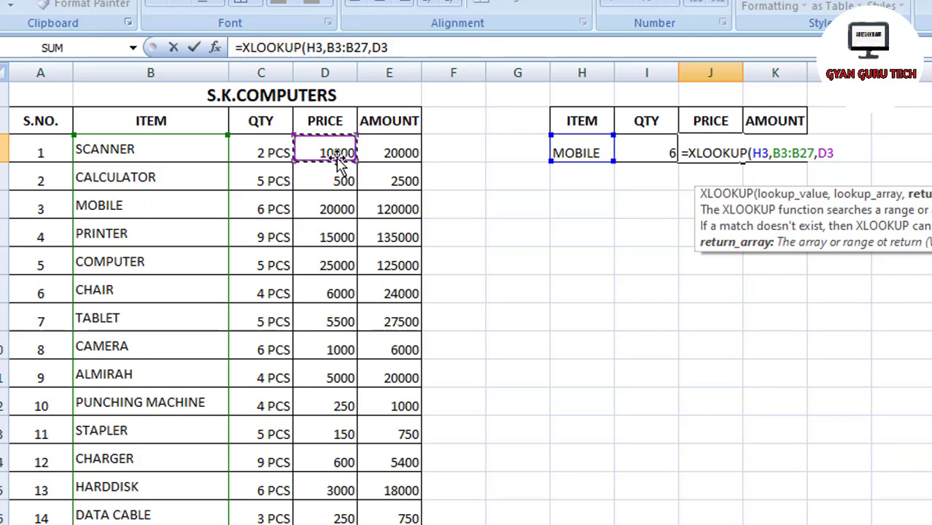
key("ctrl+shift+Down")
scroll(338, 161, "up", 3)
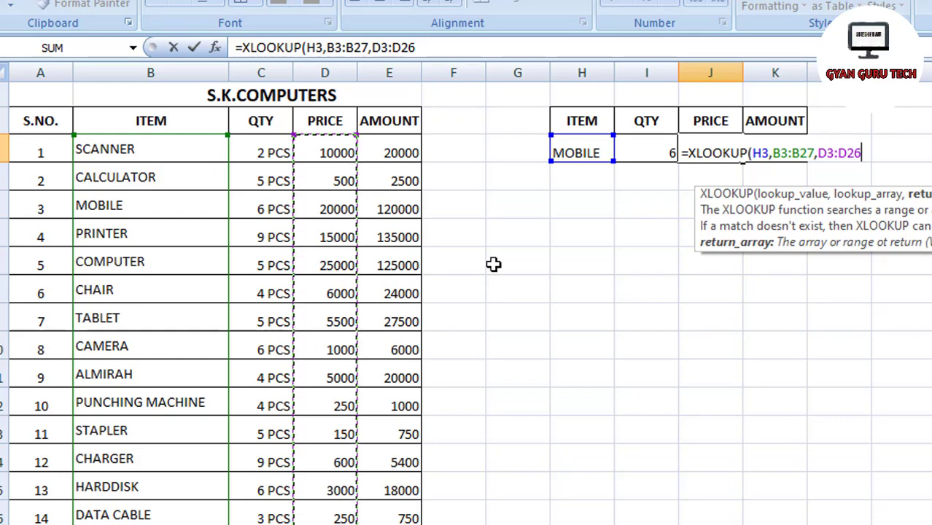
type(",")
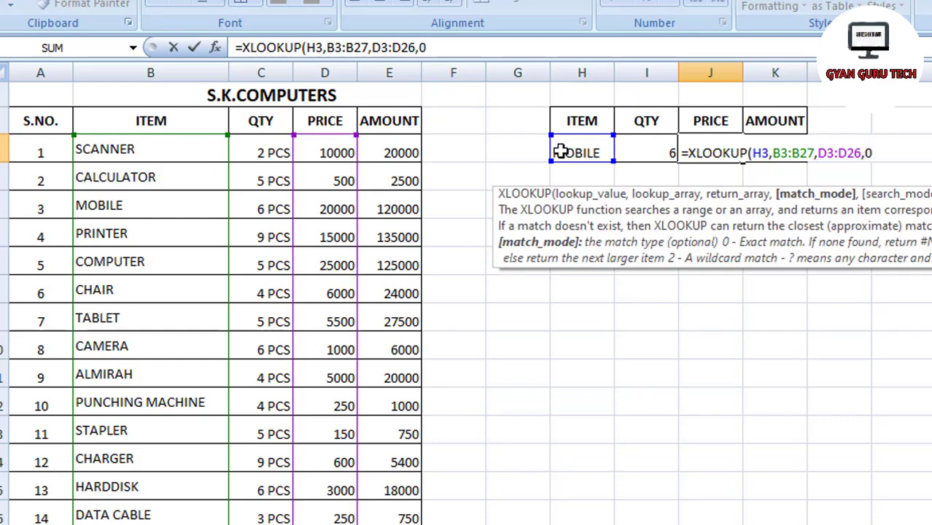
type("0)")
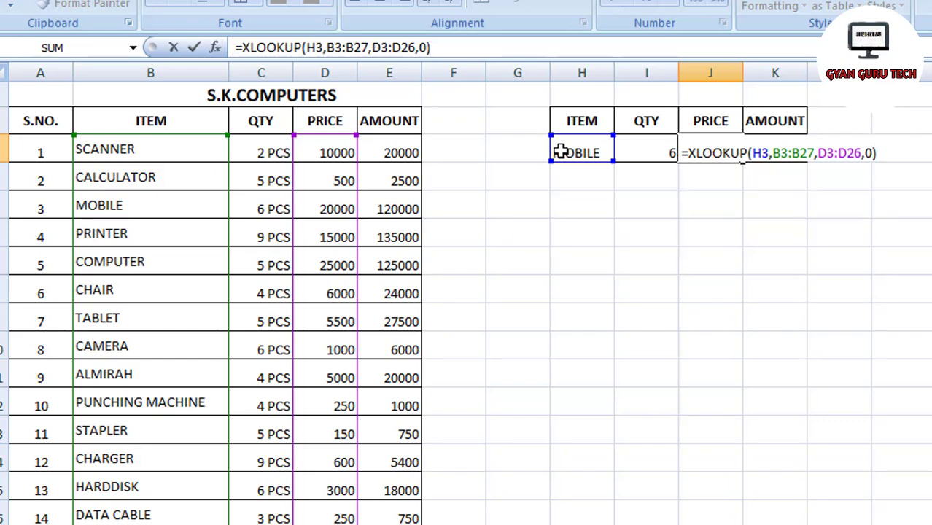
key("Return")
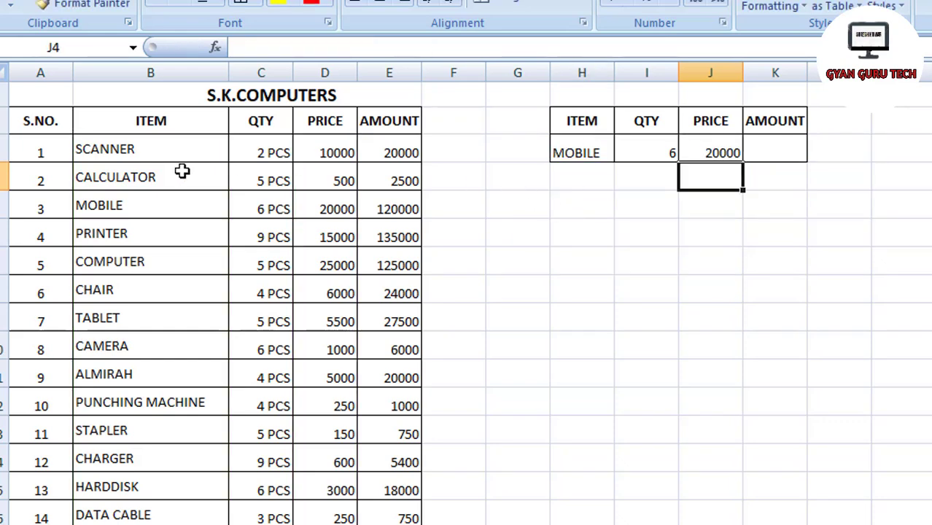
left_click(327, 210)
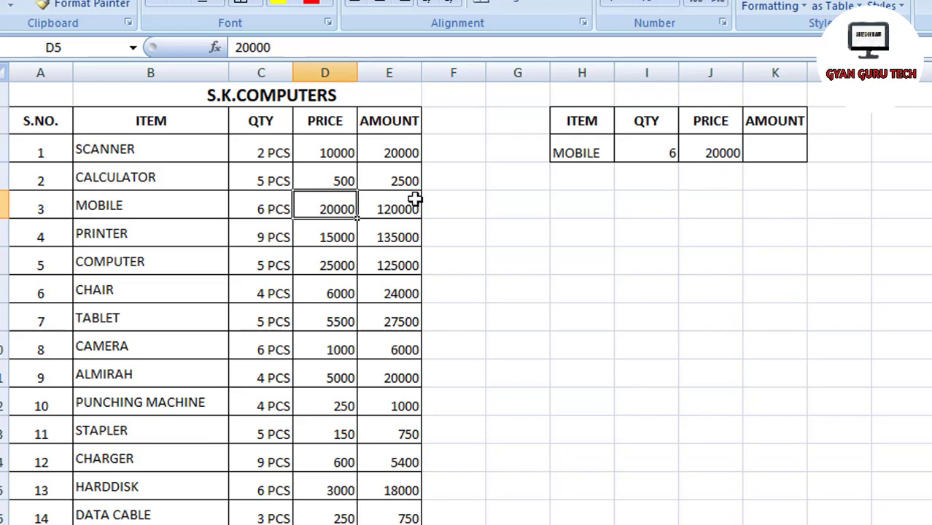
left_click(722, 153)
Begin an XLOOKUP formula in AMOUNT cell K3 with item cell H3 as the lookup value.
left_click(766, 153)
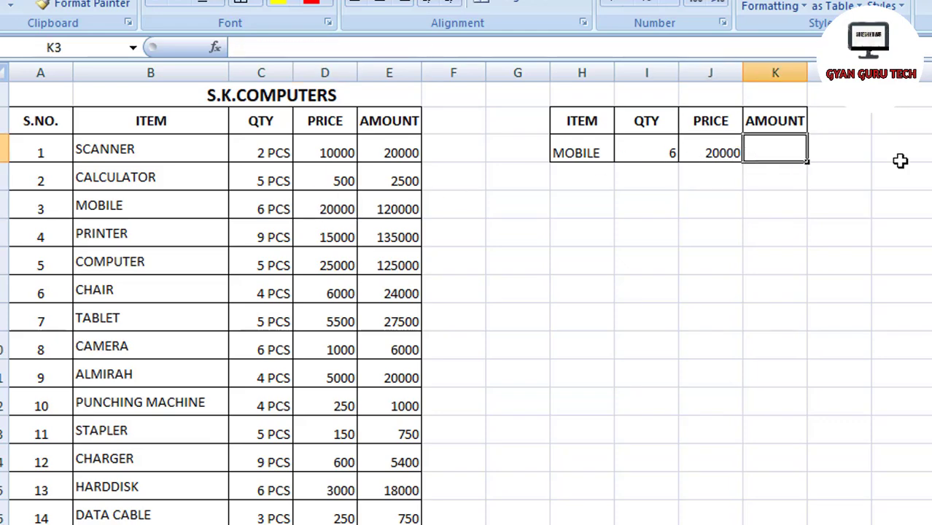
type("=")
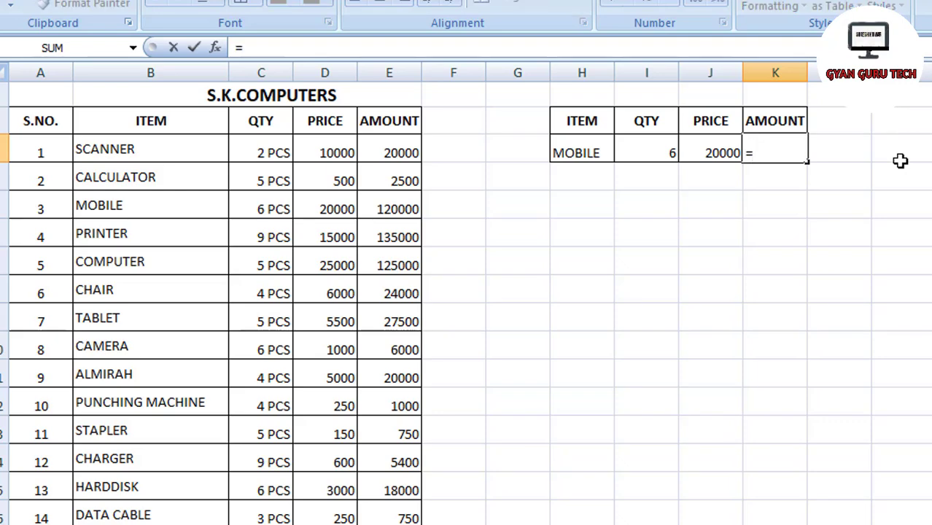
type("XLO")
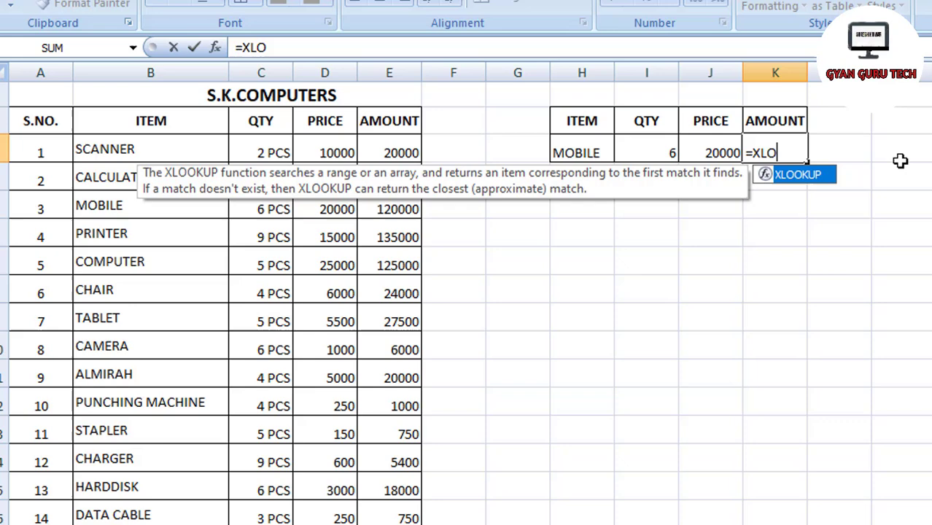
key("Tab")
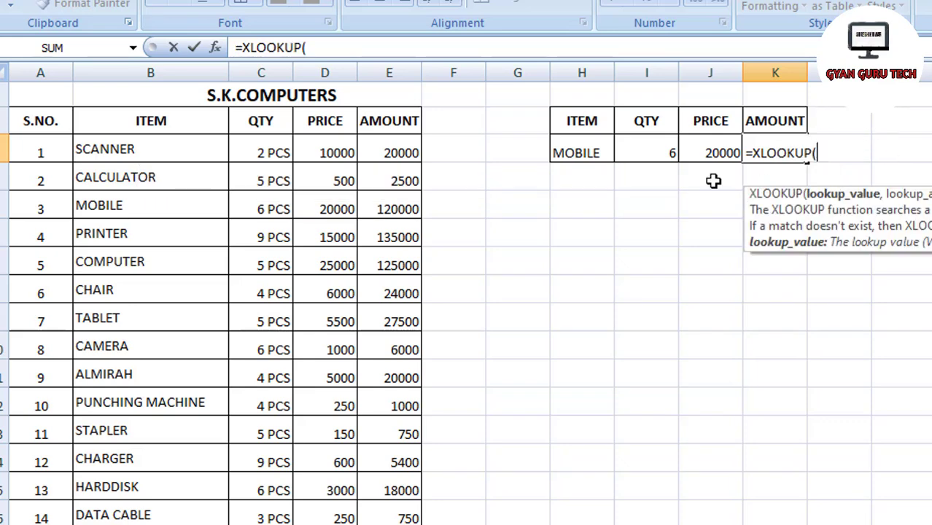
left_click(576, 155)
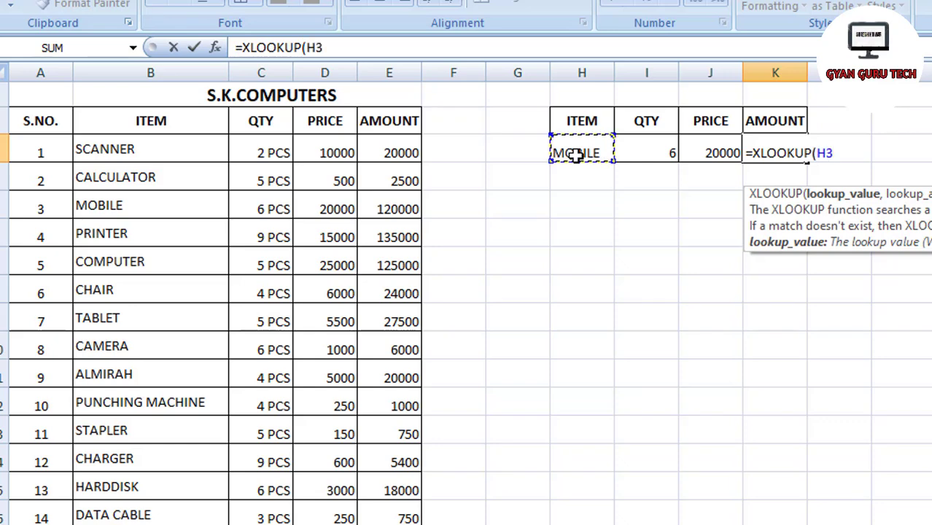
type(",")
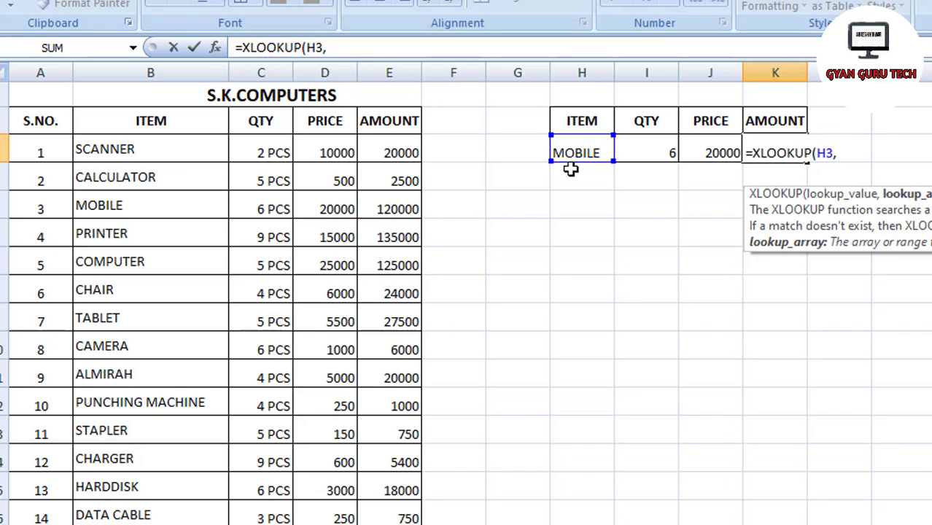
Add the item names in B3:B27 as the lookup array of the AMOUNT formula.
left_click(100, 150)
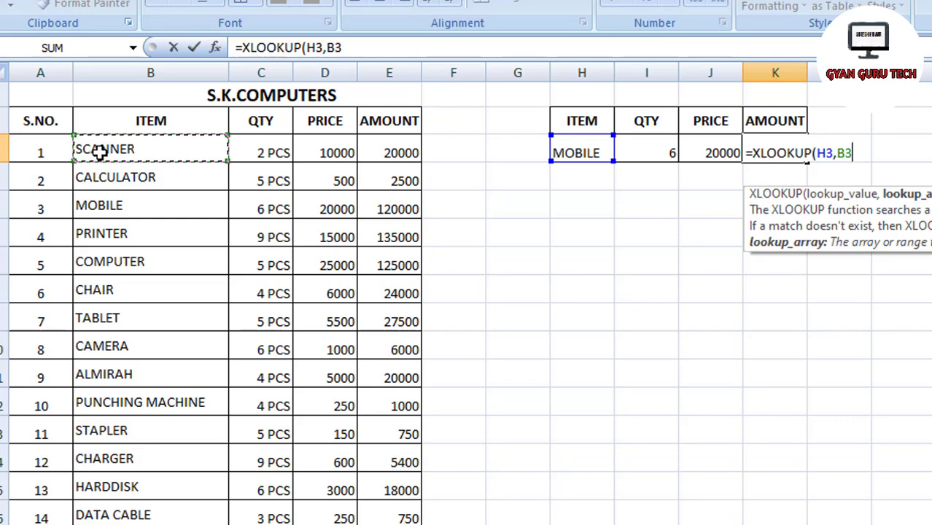
key("ctrl+shift+Down")
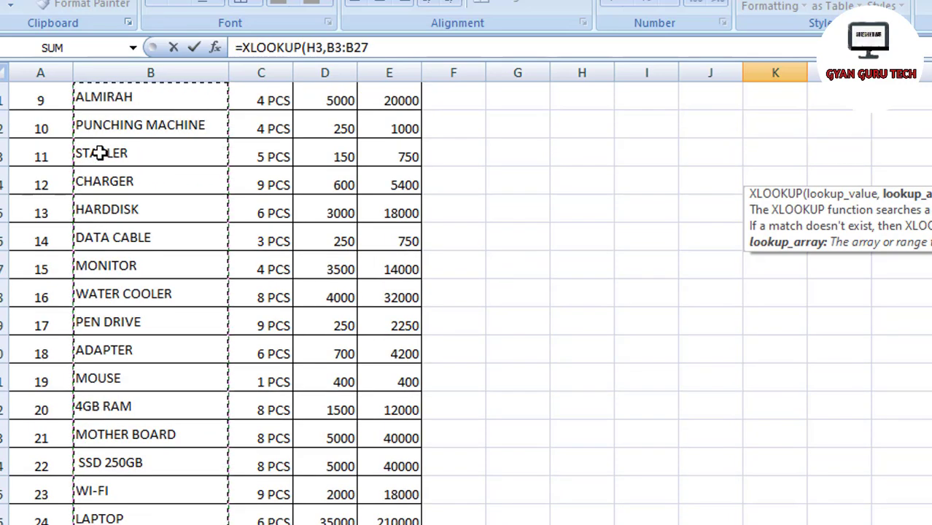
type(",")
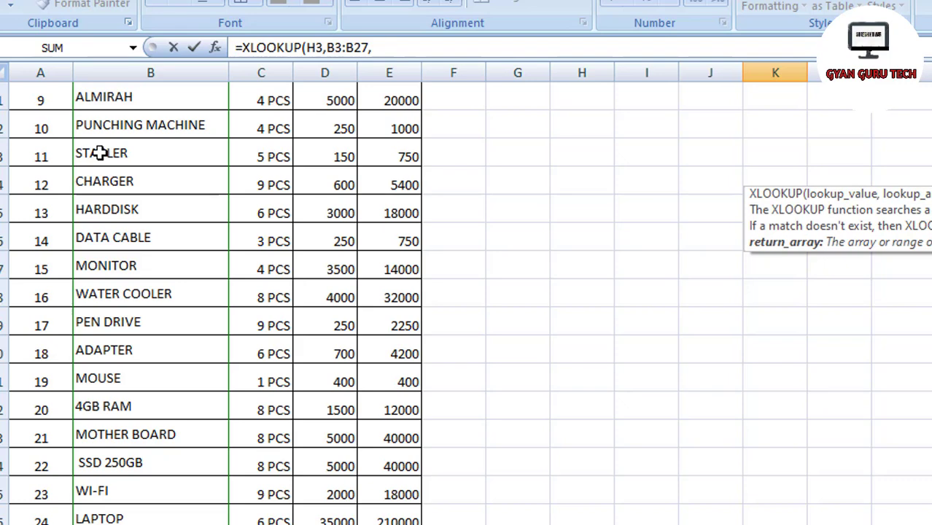
scroll(437, 373, "up", 3)
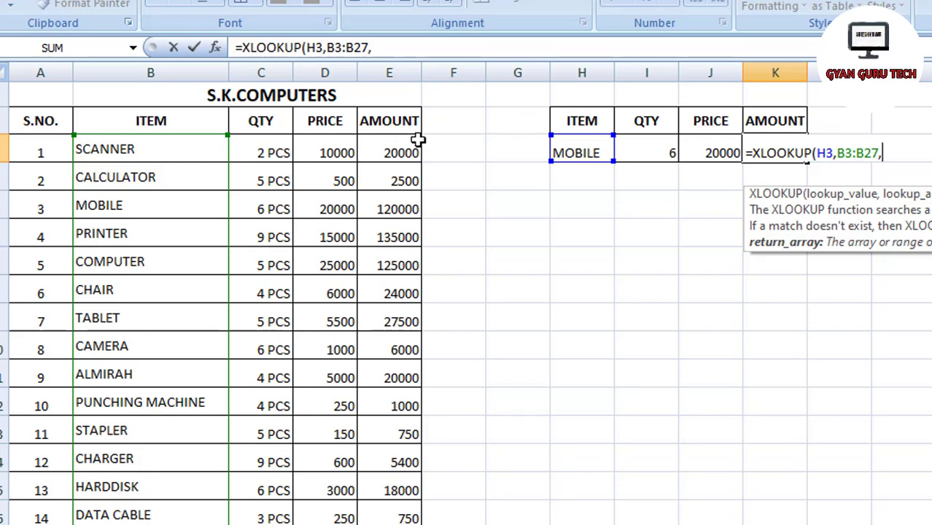
Add the amounts in E3:E27 as the return array with 0 as the final argument, and complete the AMOUNT formula.
left_click(393, 151)
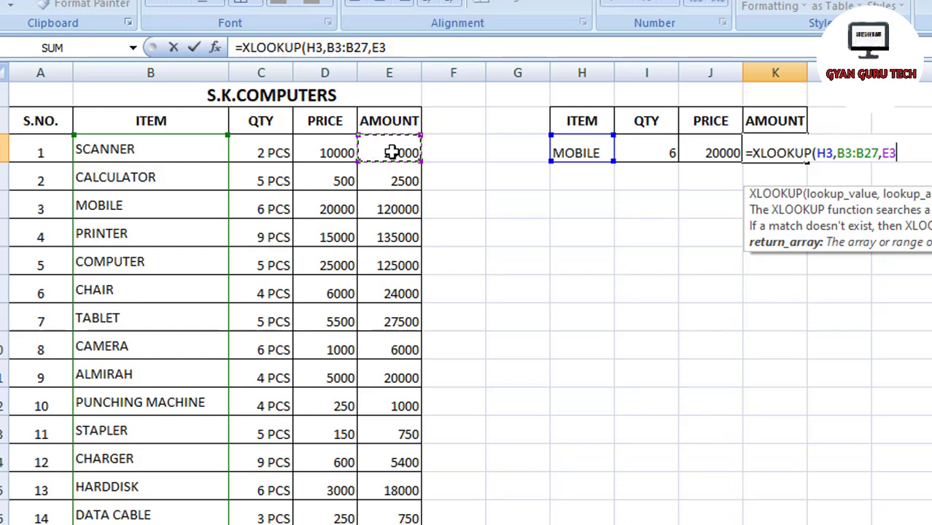
key("ctrl+shift+Down")
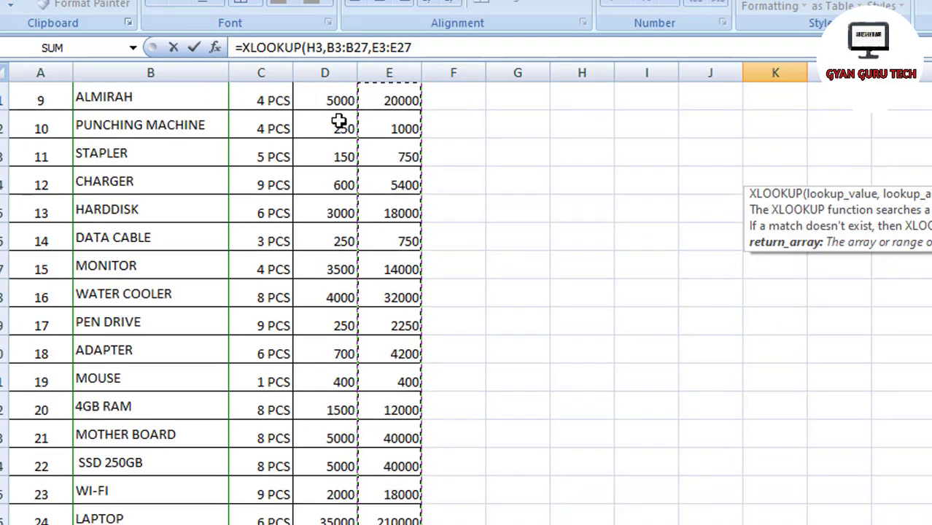
scroll(758, 448, "up", 3)
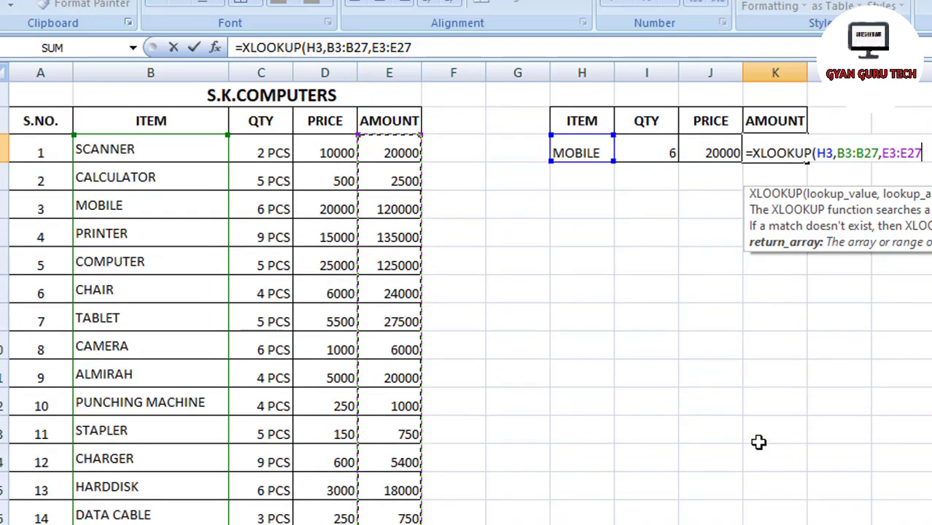
type(",0")
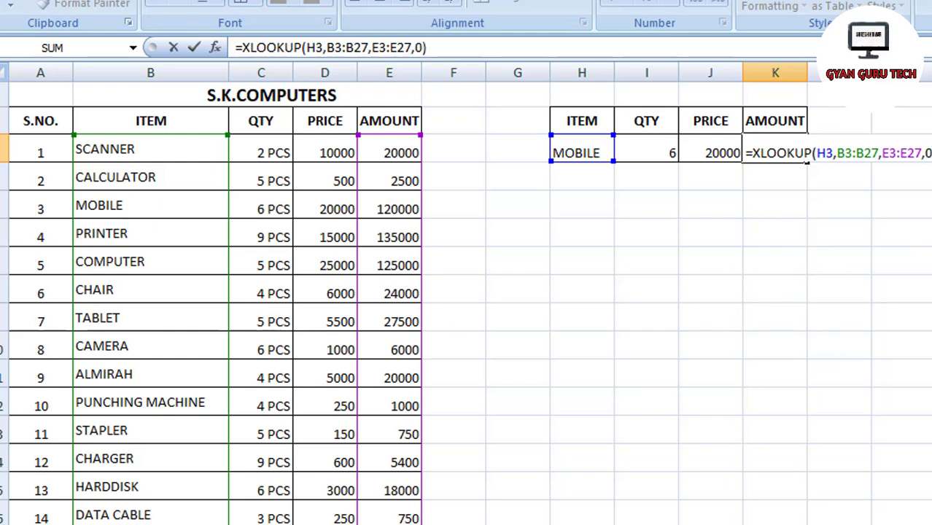
key("Return")
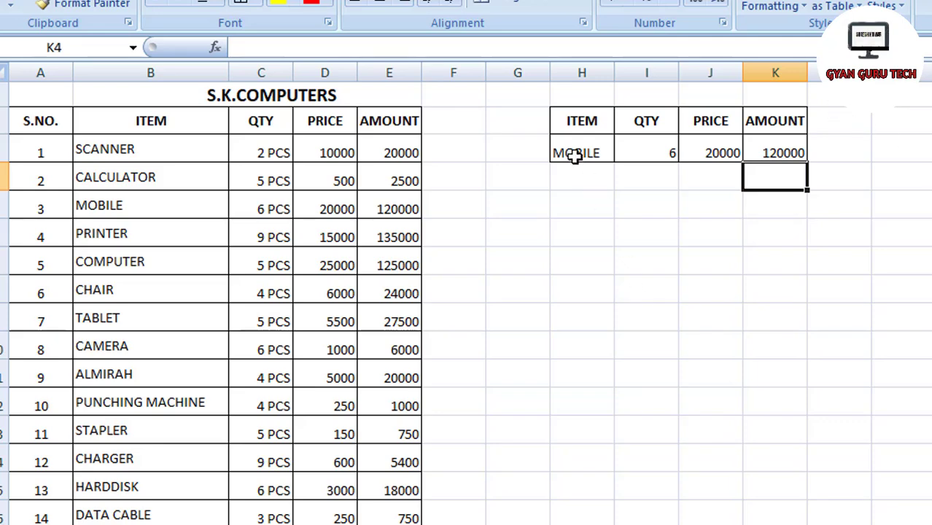
Change the lookup item in H3 to PRINTER and compare the returned quantity, price and amount with its row in the list.
left_click_drag(572, 152, 822, 166)
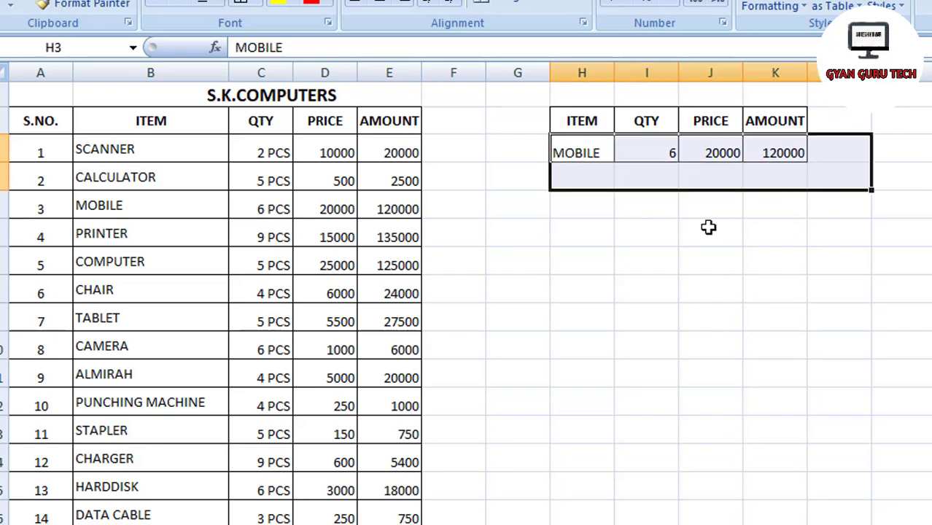
left_click(583, 160)
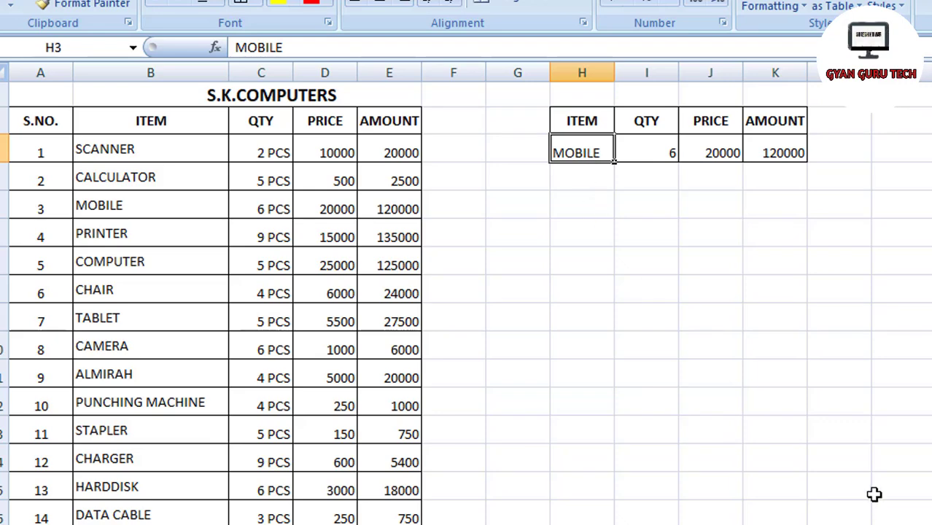
type("PRIN")
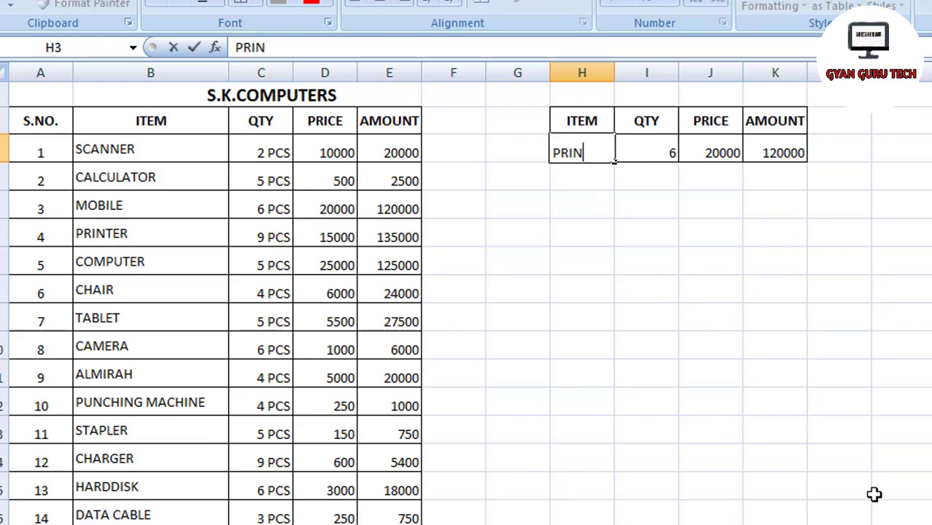
type("TER")
key("Return")
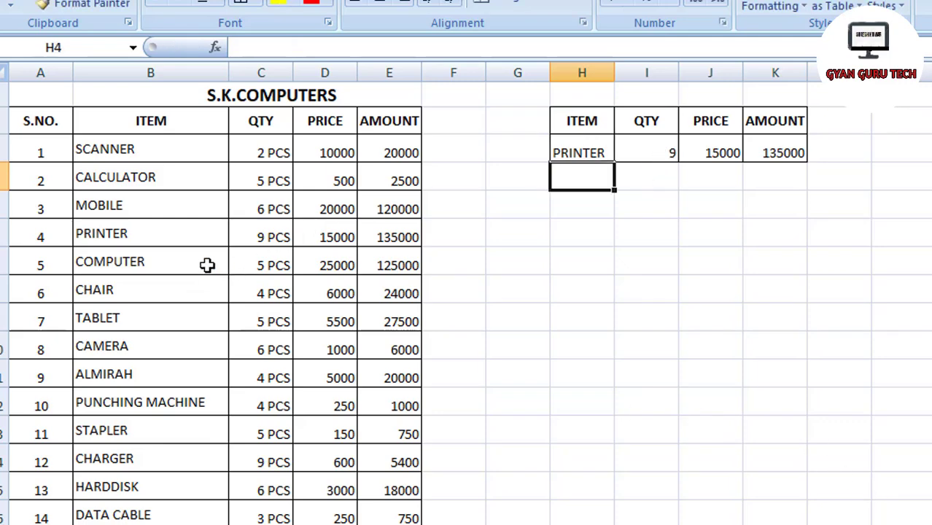
left_click_drag(667, 148, 792, 149)
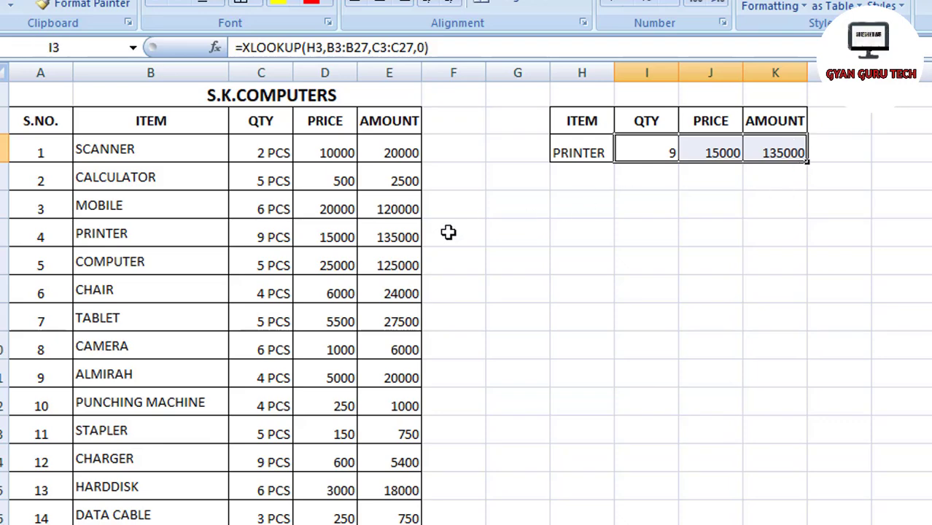
left_click_drag(258, 237, 423, 240)
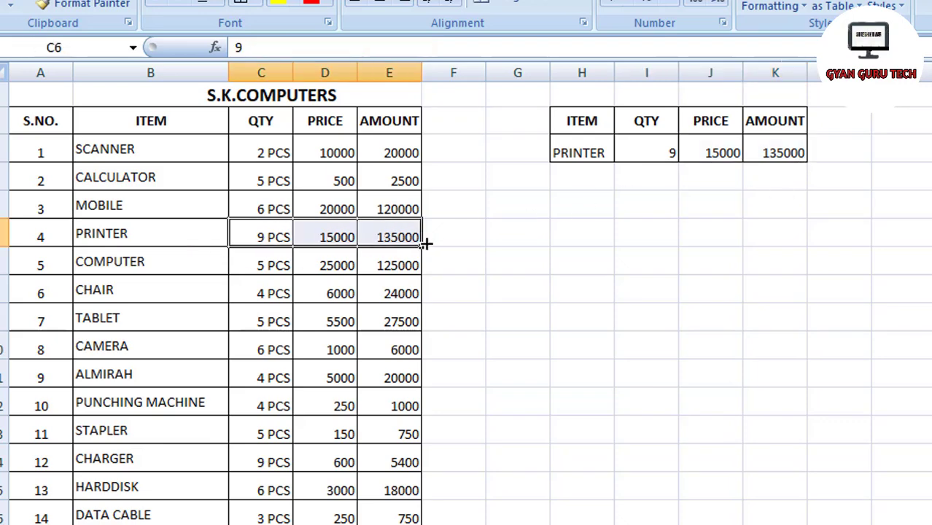
Change the lookup item in H3 to COMPUTER and compare the returned values with its row in the list.
left_click(569, 148)
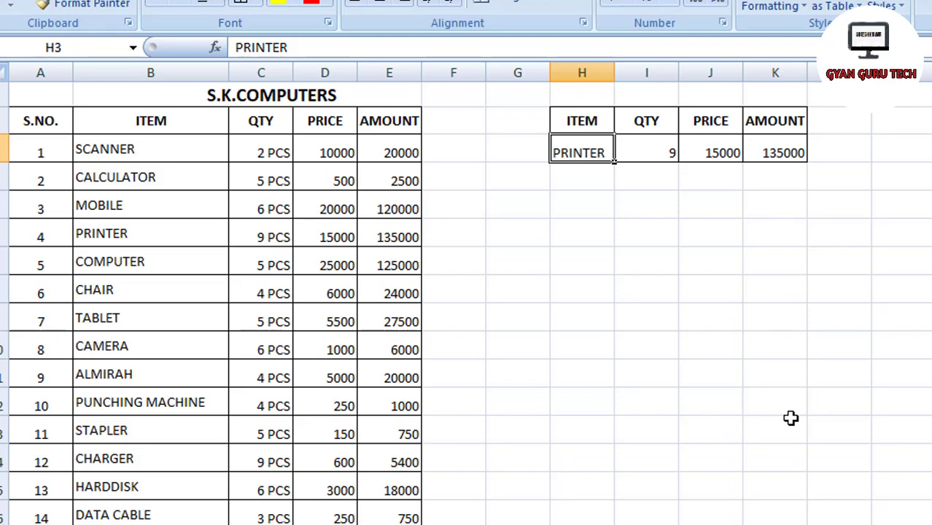
type("COMPUTER")
key("Return")
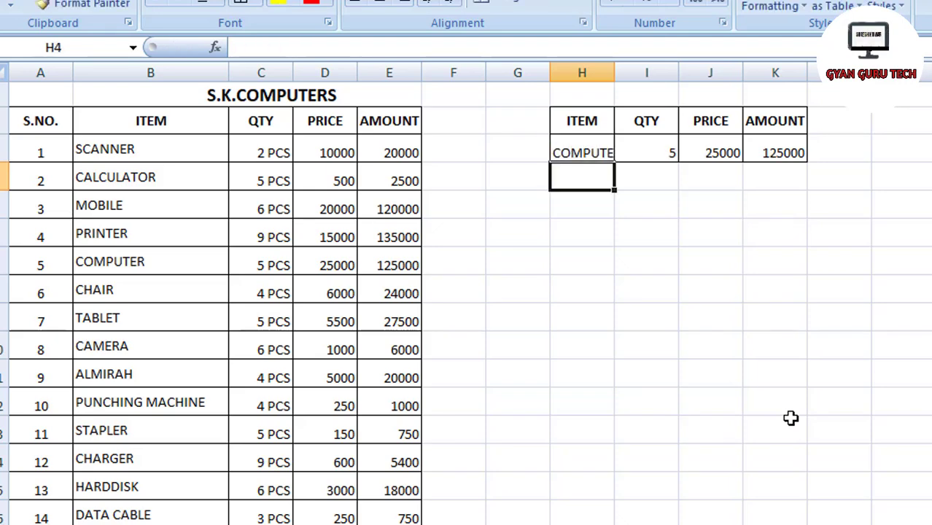
left_click_drag(639, 149, 795, 155)
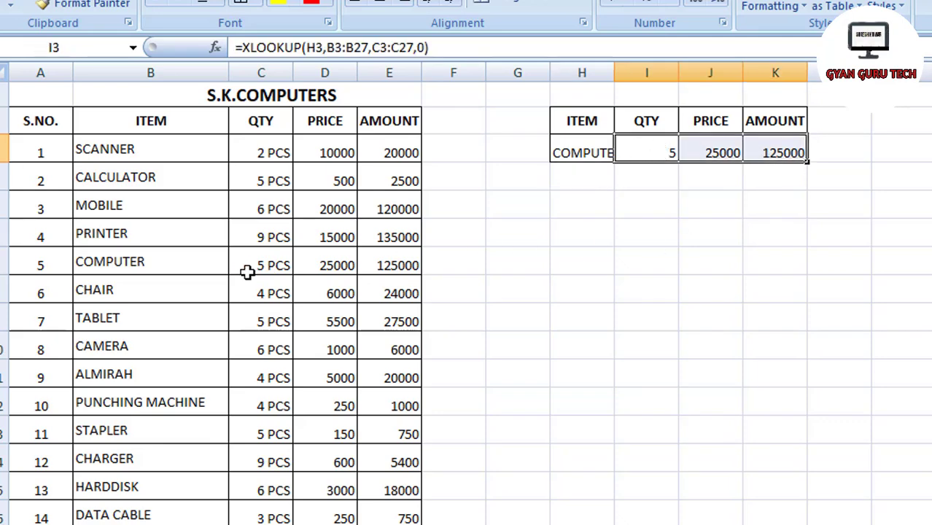
left_click_drag(264, 270, 419, 257)
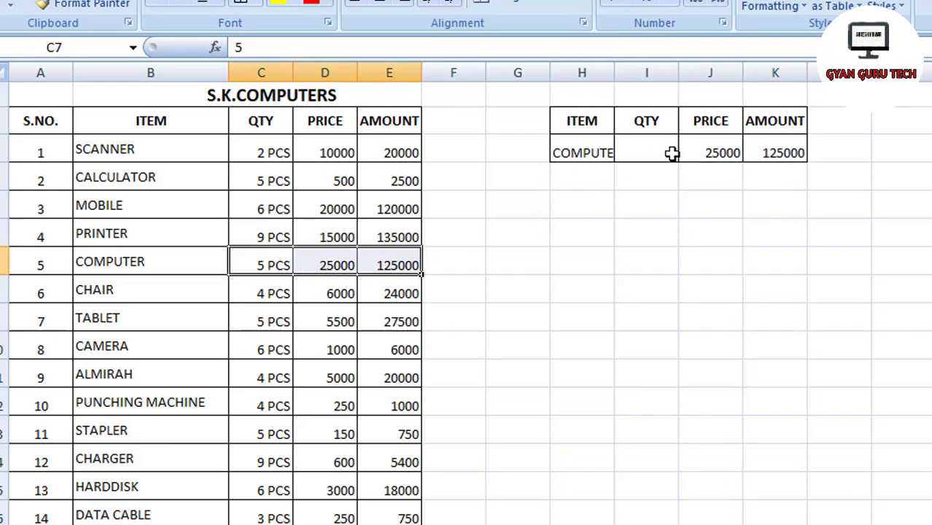
left_click_drag(670, 152, 782, 153)
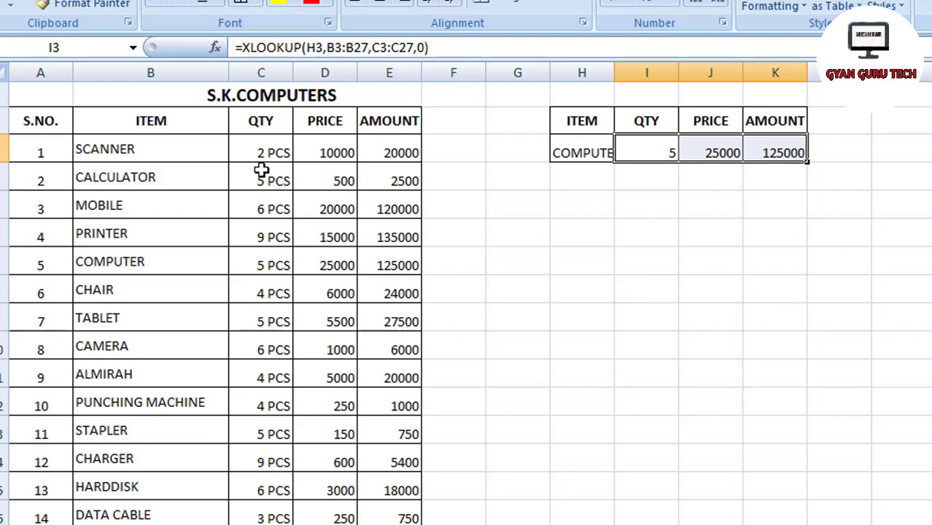
Review which columns of the item list serve as the lookup and return ranges, from ITEM through AMOUNT.
left_click_drag(117, 148, 125, 327)
left_click_drag(282, 144, 411, 205)
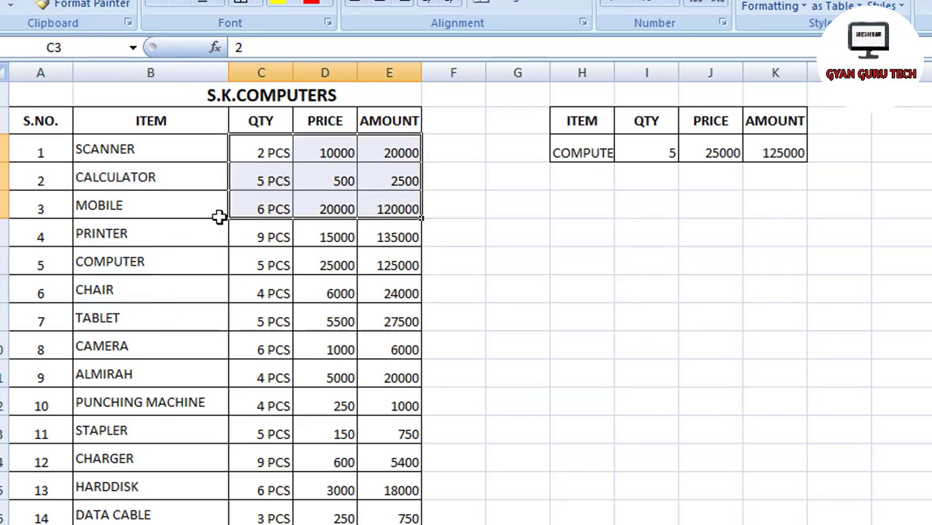
left_click(558, 229)
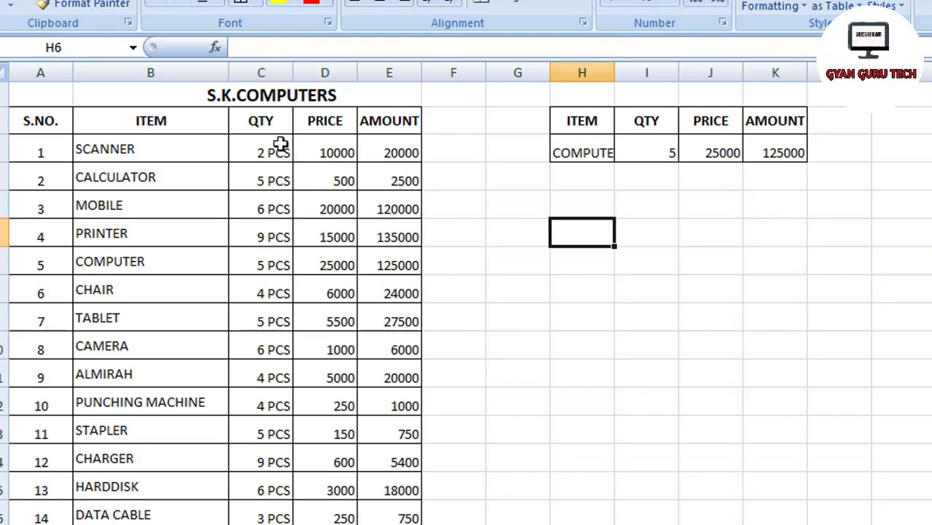
left_click_drag(313, 153, 327, 341)
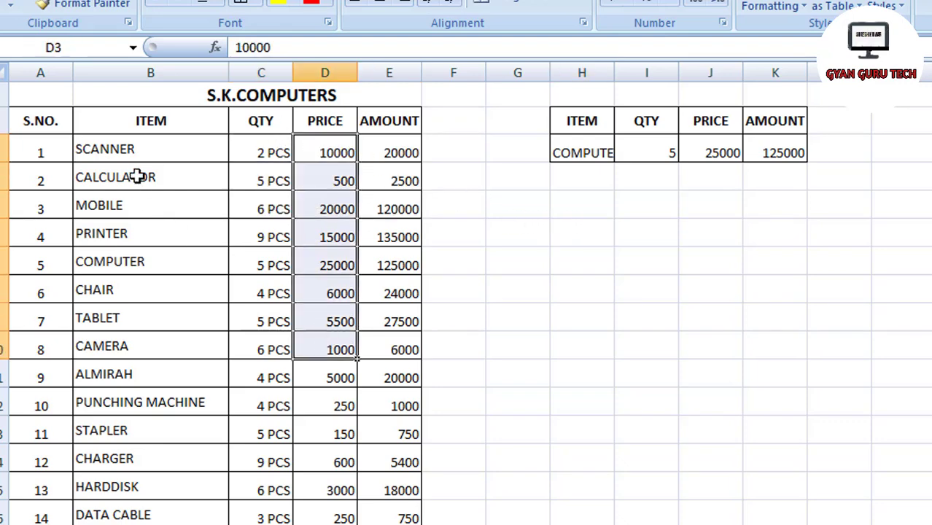
left_click_drag(131, 150, 150, 511)
left_click_drag(271, 152, 248, 388)
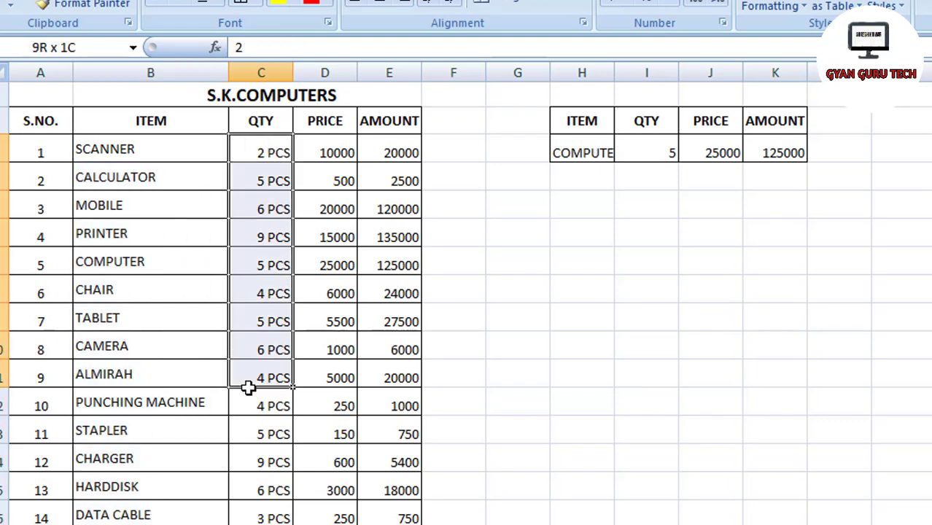
left_click_drag(129, 177, 120, 433)
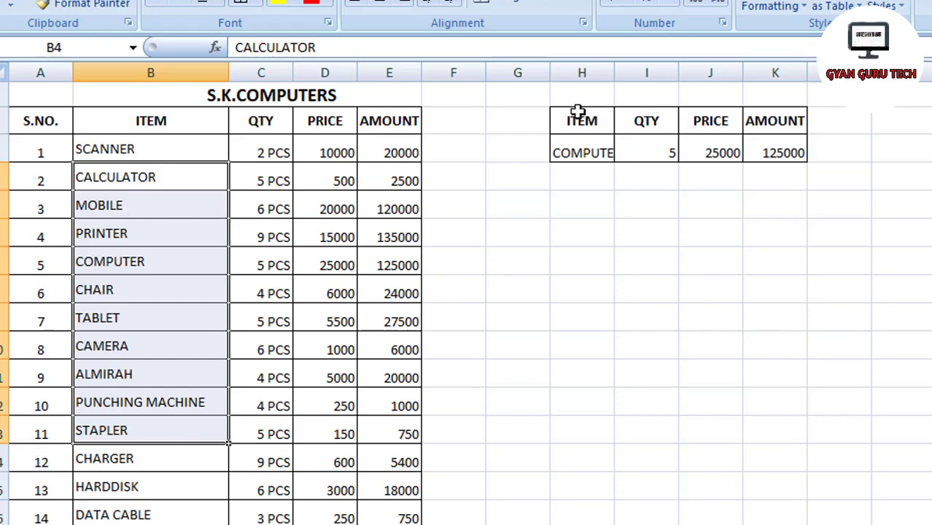
Autofit column H so the full item name fits in the lookup table.
double_click(614, 73)
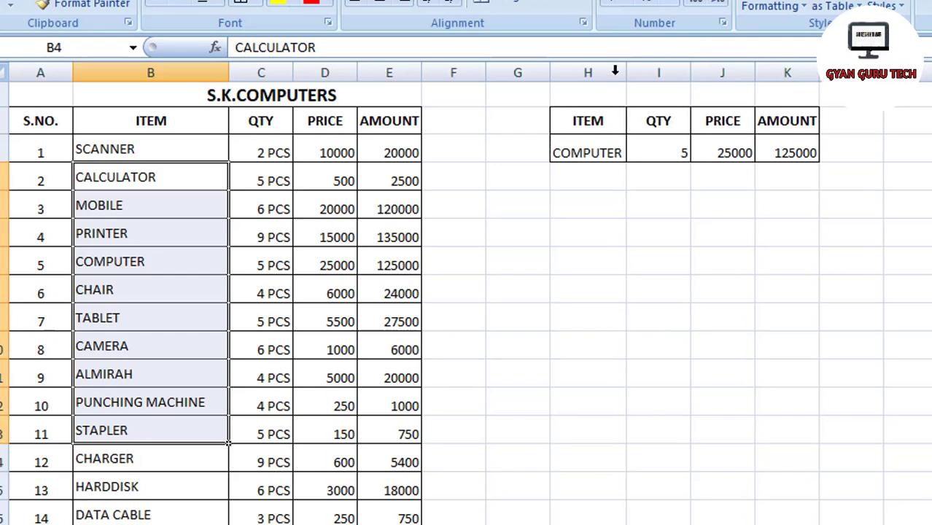
left_click(578, 121)
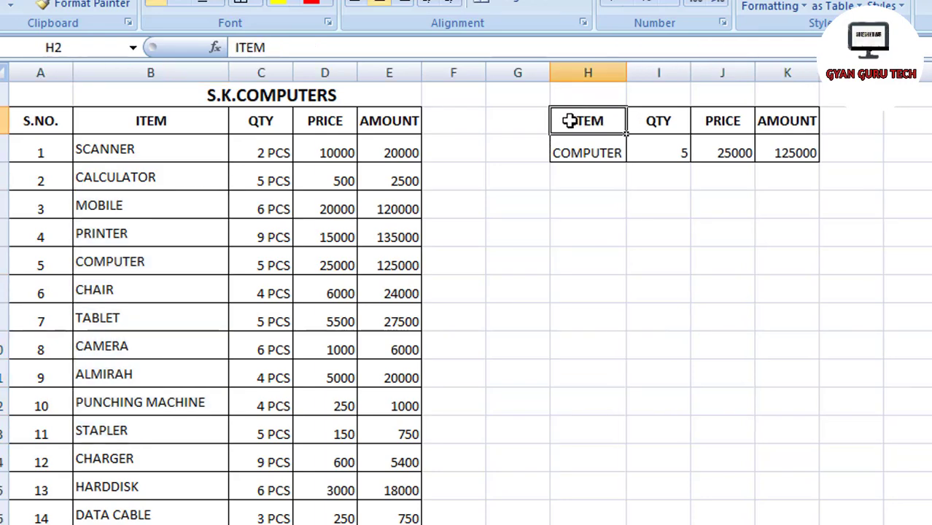
left_click_drag(600, 119, 780, 118)
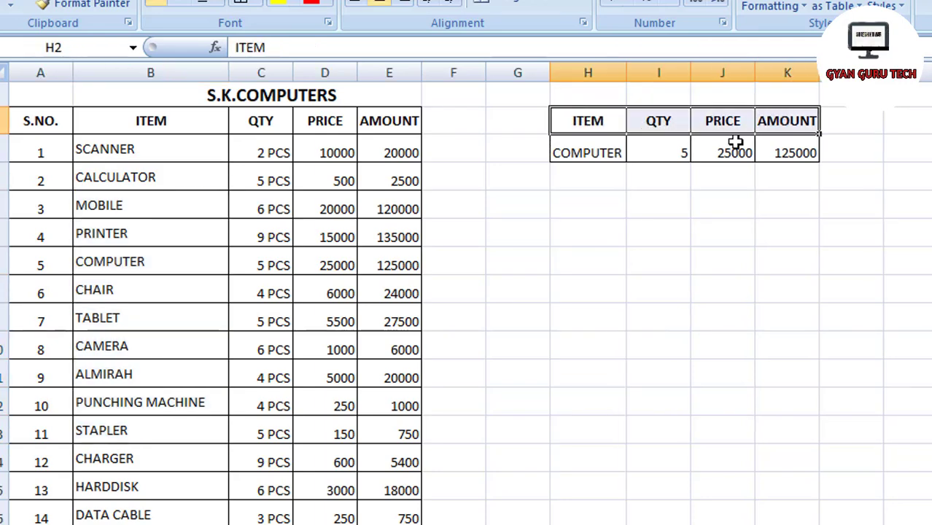
Copy the lookup table H2:K3 to H6 and clear the copied entries in H7:K7, keeping the headings.
left_click_drag(589, 120, 773, 151)
key("ctrl+c")
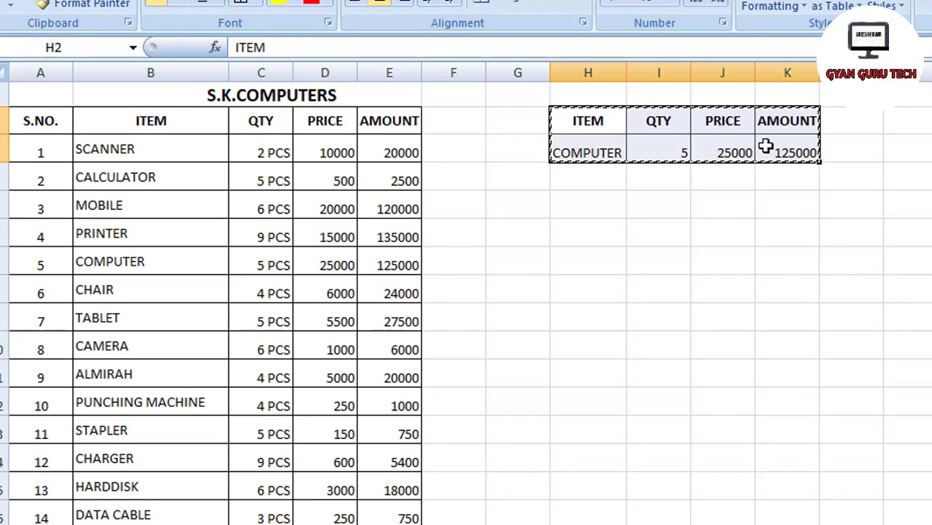
left_click(580, 234)
key("ctrl+v")
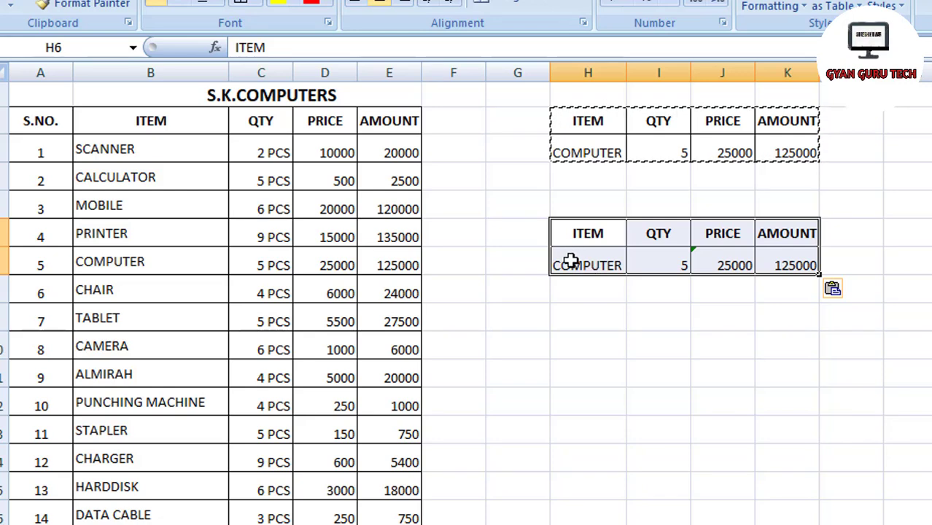
left_click_drag(572, 261, 784, 261)
key("Delete")
left_click(613, 264)
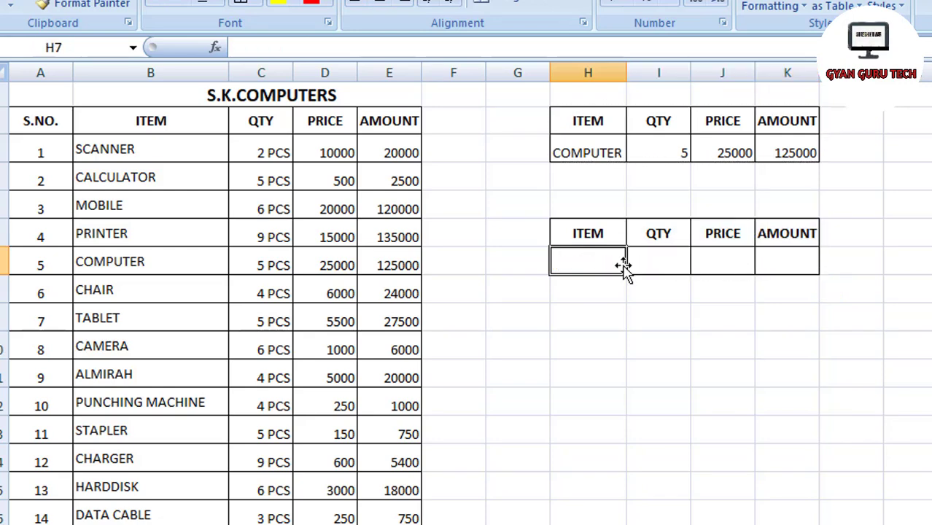
Begin an XLOOKUP formula in ITEM cell H7 with amount cell K7 as the lookup value.
left_click(793, 269)
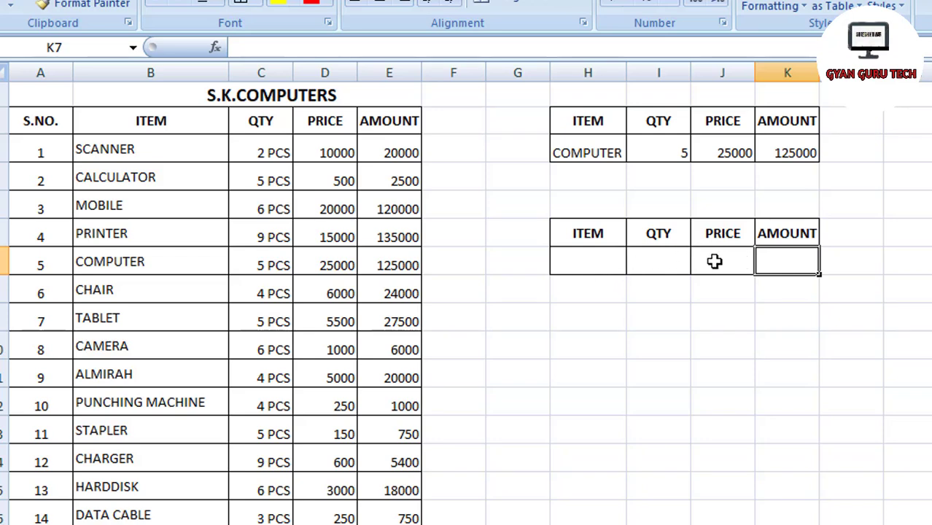
left_click(607, 253)
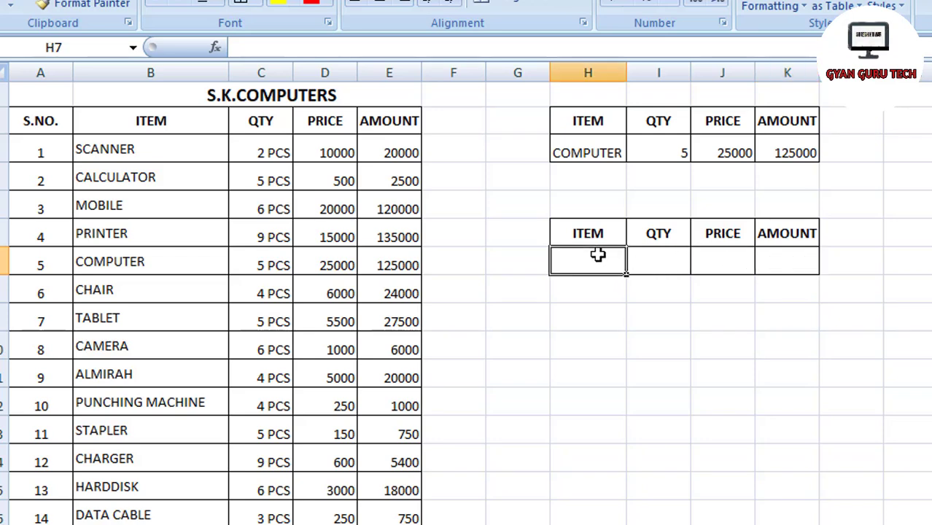
left_click(774, 264)
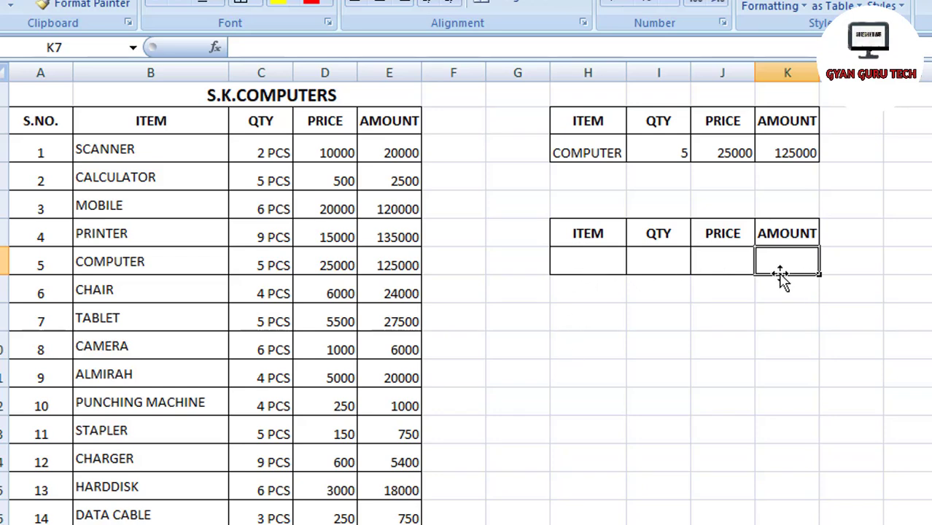
left_click(588, 261)
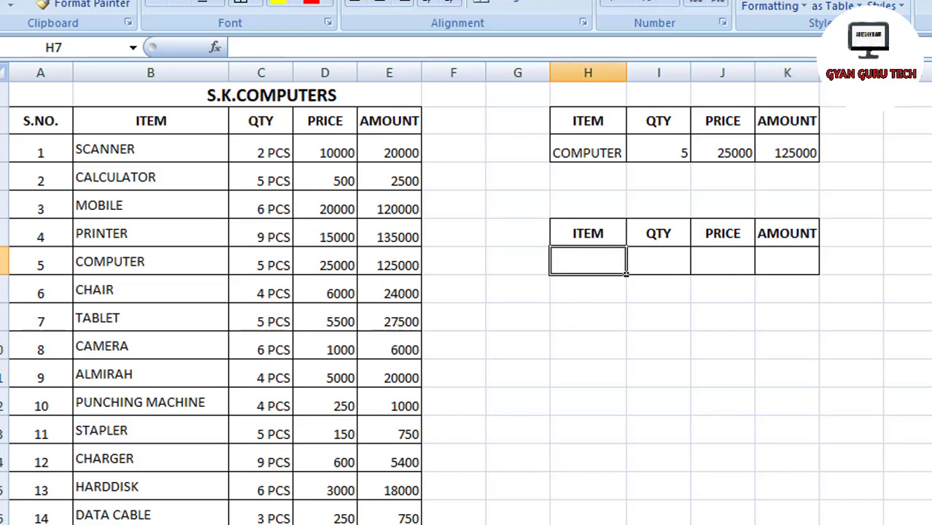
type("=")
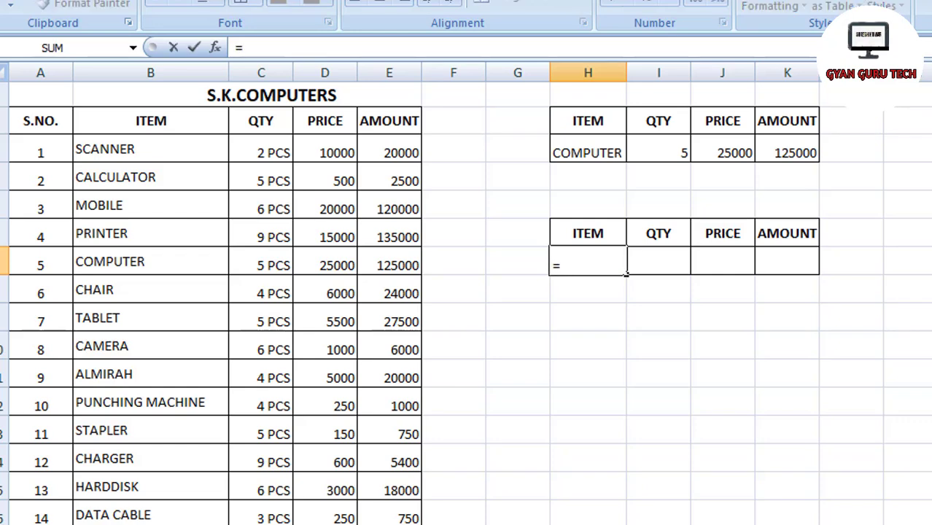
type("XLOOKUP(")
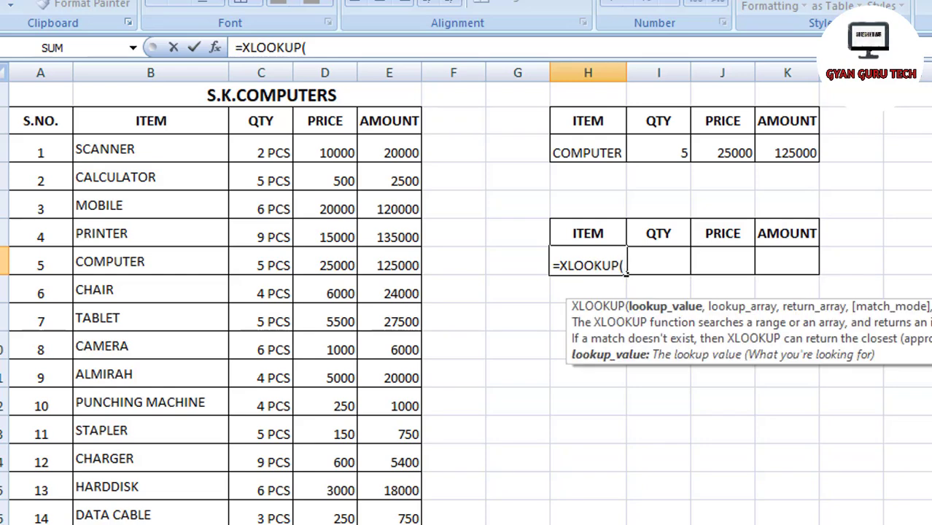
left_click(788, 265)
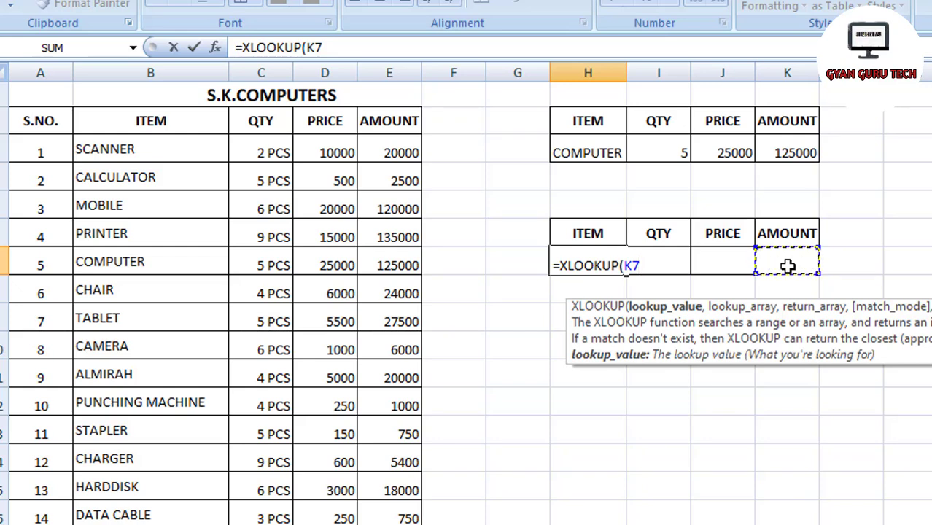
type(",")
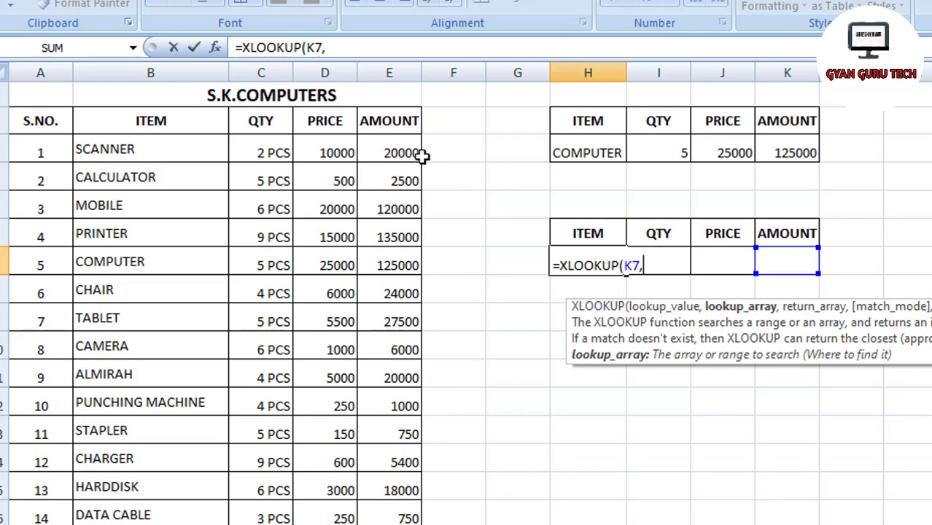
Add the amounts in E3:E27 as the lookup array and the item names in B3:B27 as the return array.
left_click(398, 153)
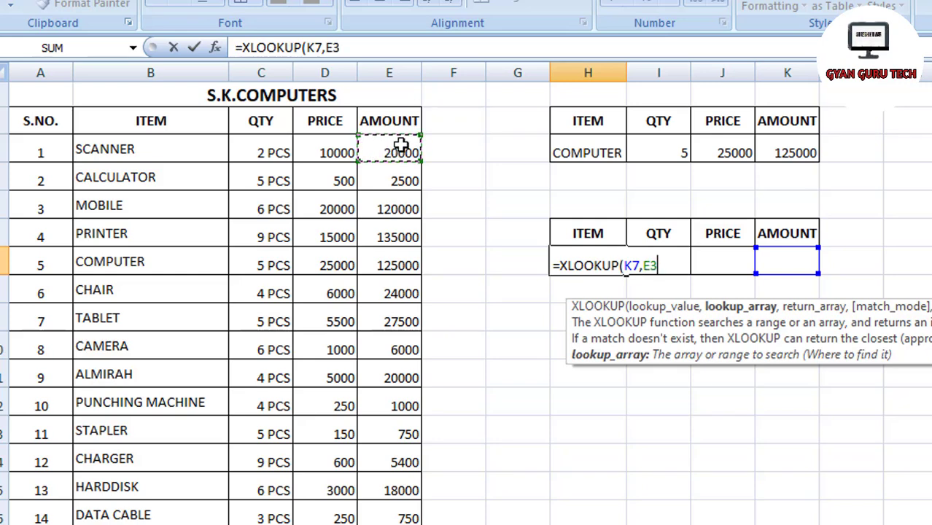
key("ctrl+shift+Down")
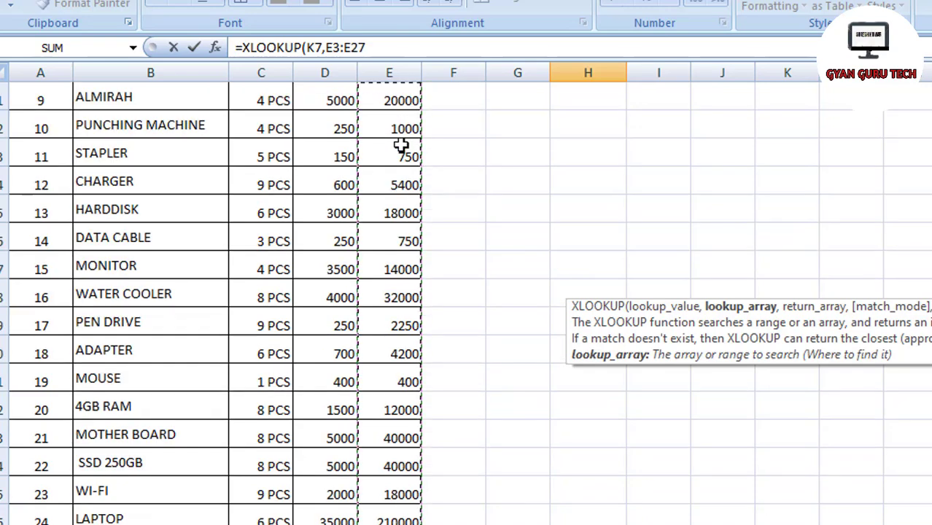
scroll(441, 163, "up", 3)
type(",")
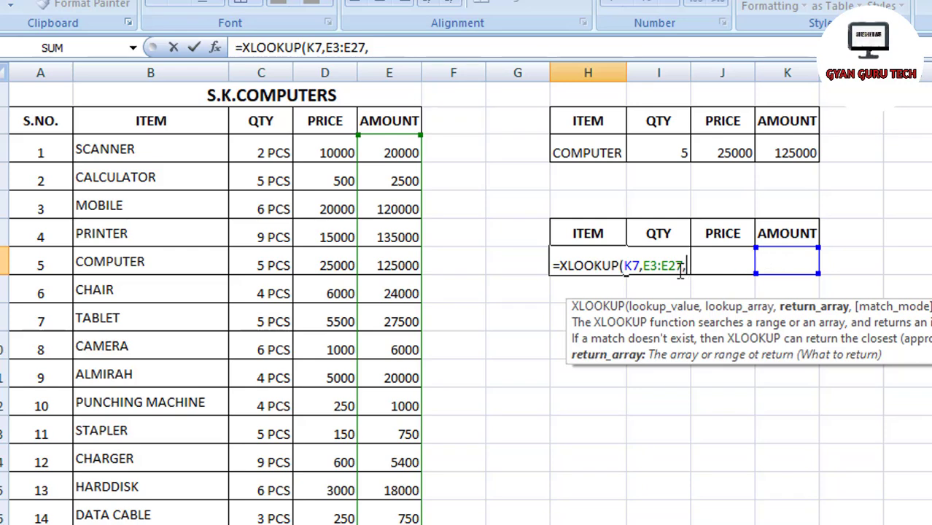
left_click(150, 146)
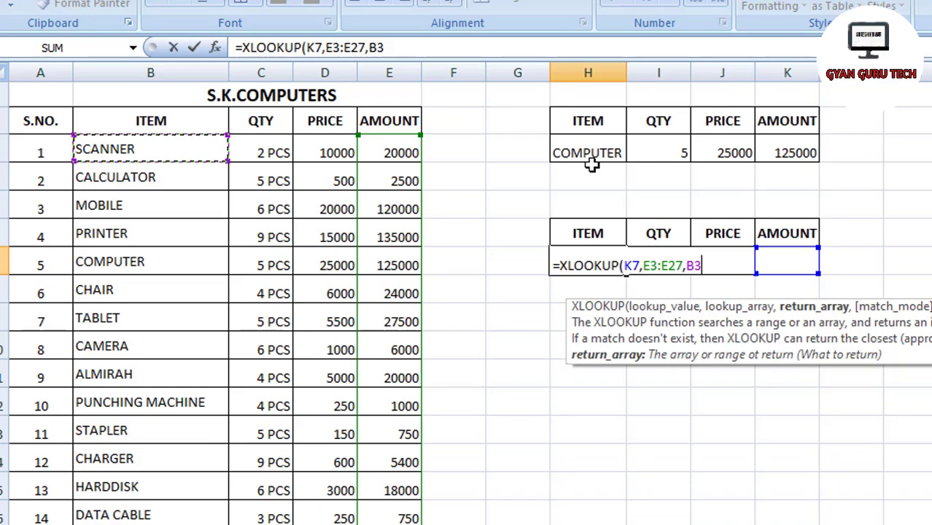
key("ctrl+shift+Down")
scroll(592, 165, "up", 3)
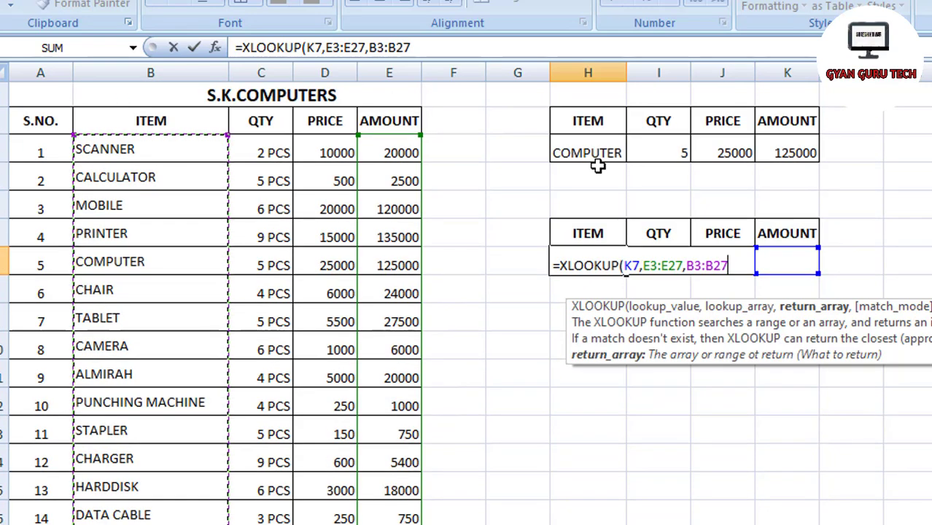
Finish the XLOOKUP formula in H7 with match mode 0 for an exact match.
type(",")
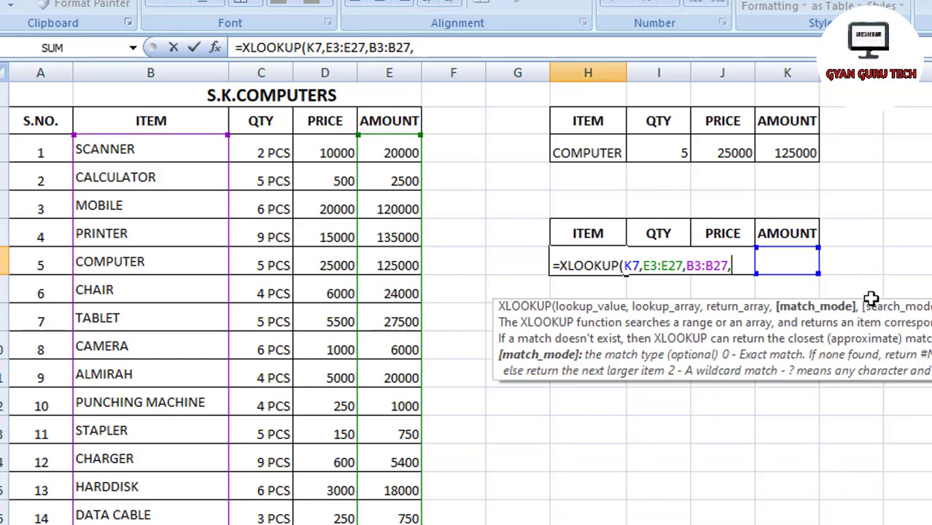
type("0")
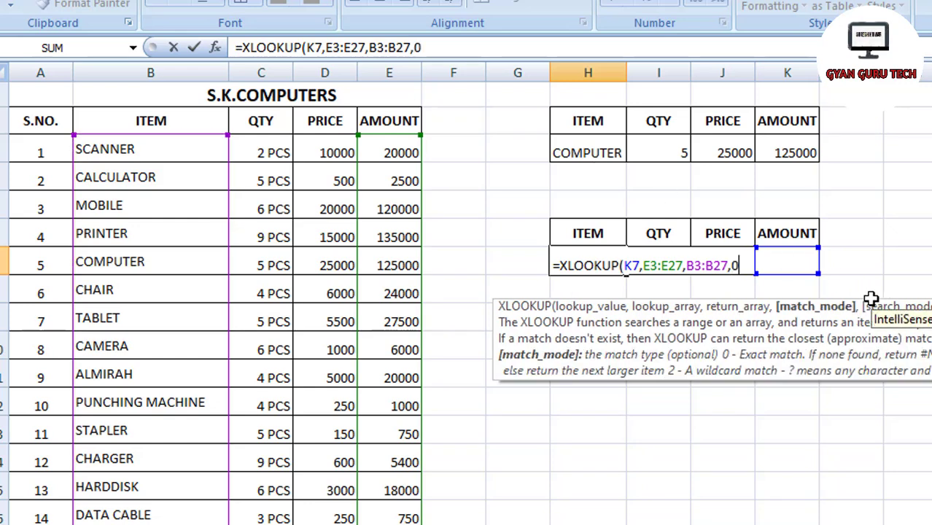
type(")")
key("Return")
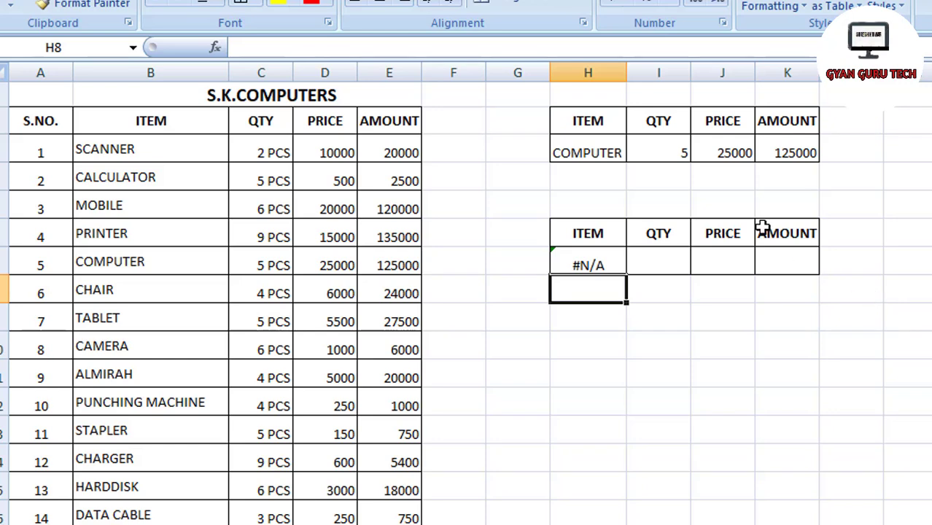
Test the reverse lookup with amount 2500 in K7 and compare the returned item with its row in the list.
left_click(782, 272)
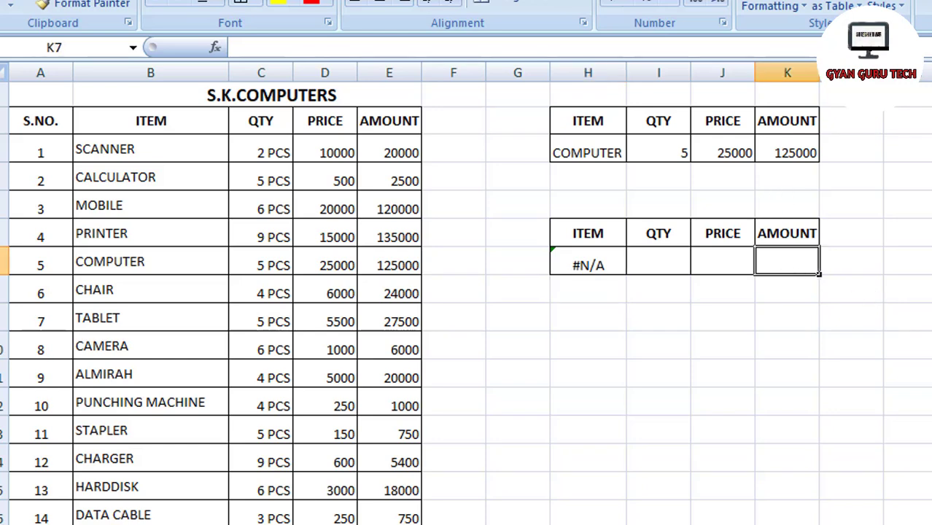
type("25")
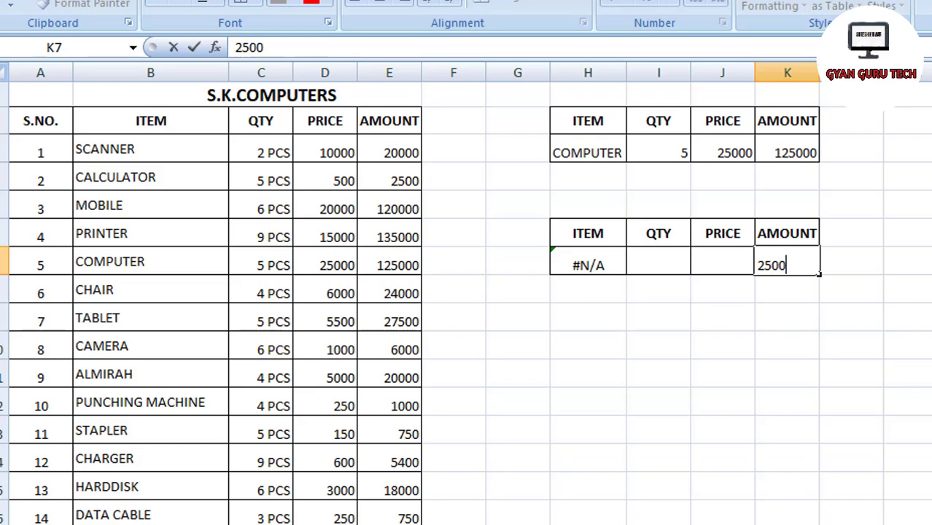
type("00")
key("Return")
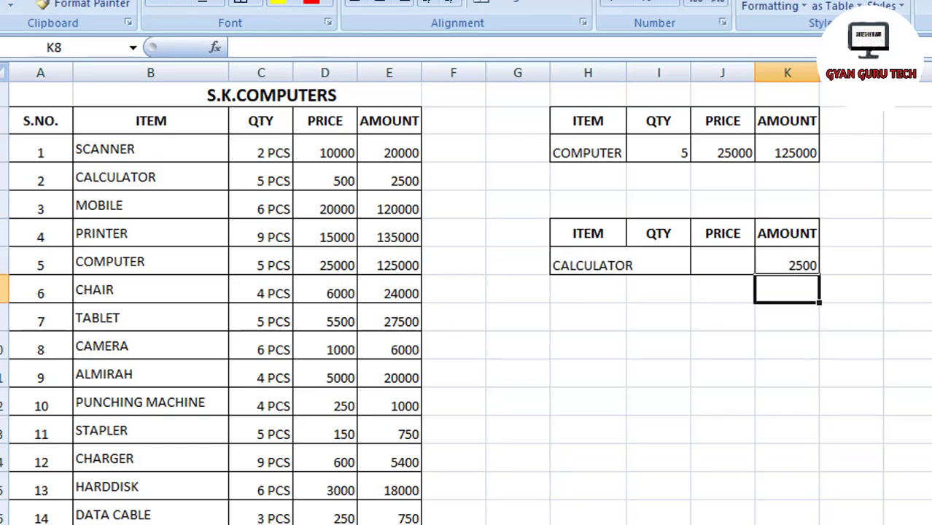
left_click(597, 265)
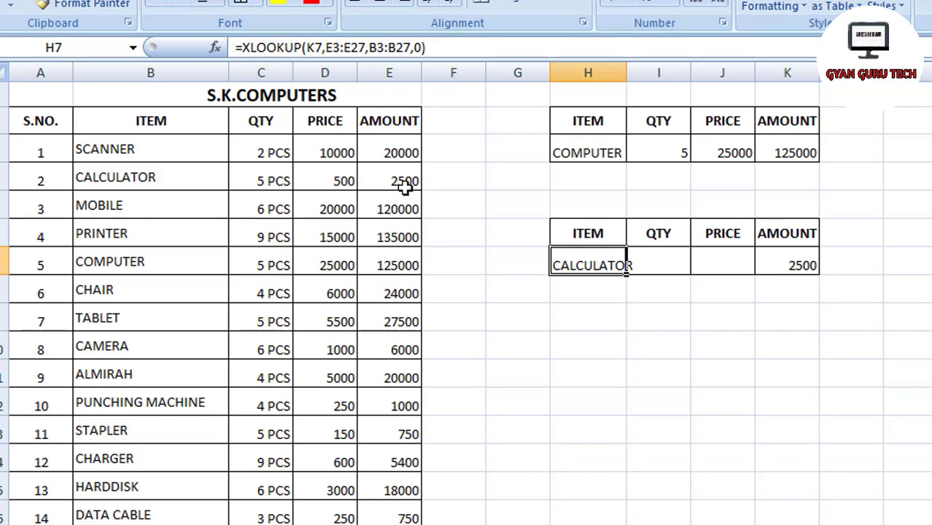
left_click(405, 187)
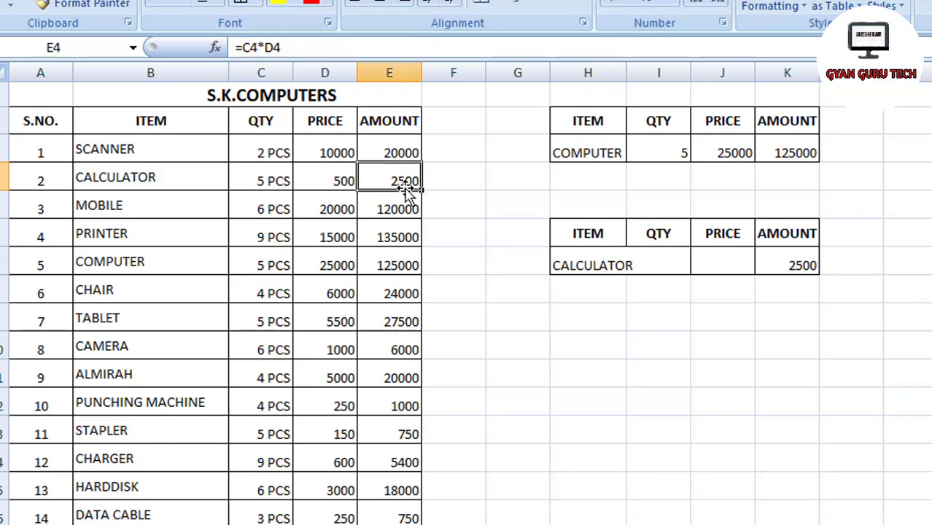
left_click(93, 185)
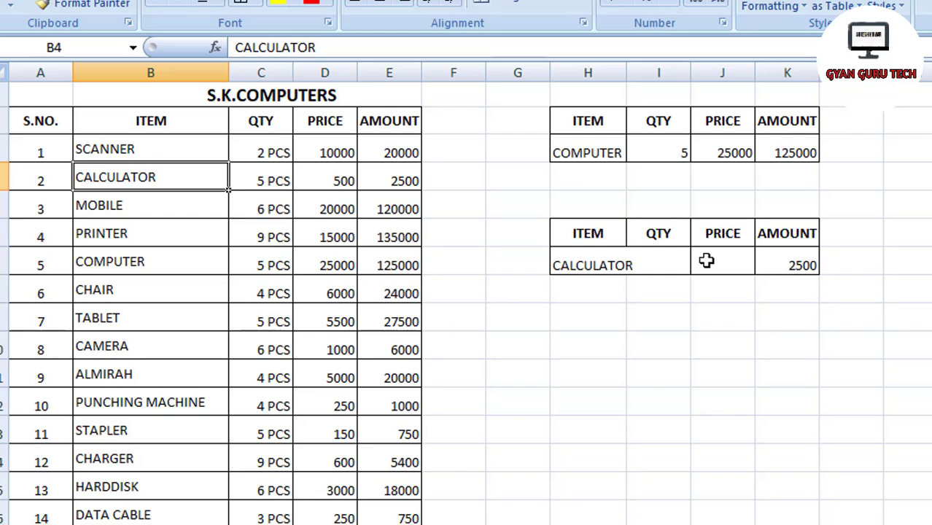
Set the amount in K7 to 135000 and check the returned item against the matching list row.
left_click(762, 267)
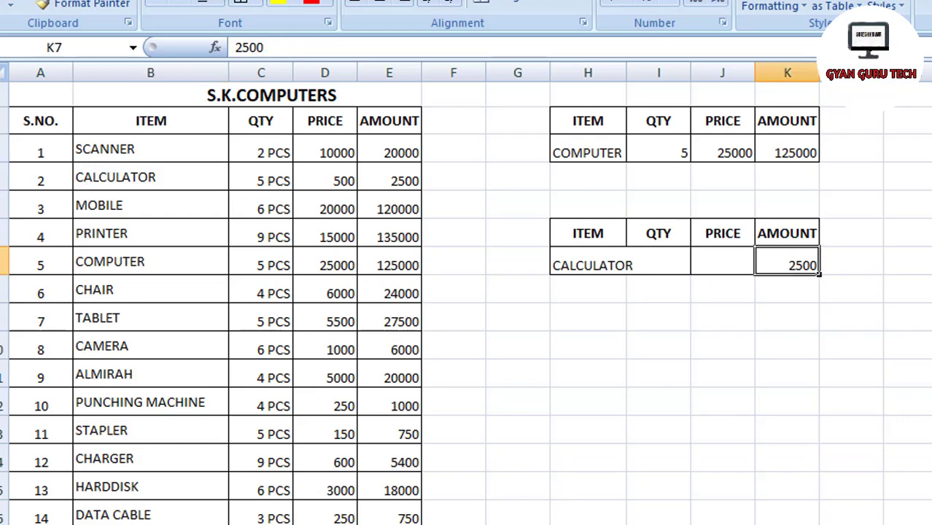
type("13")
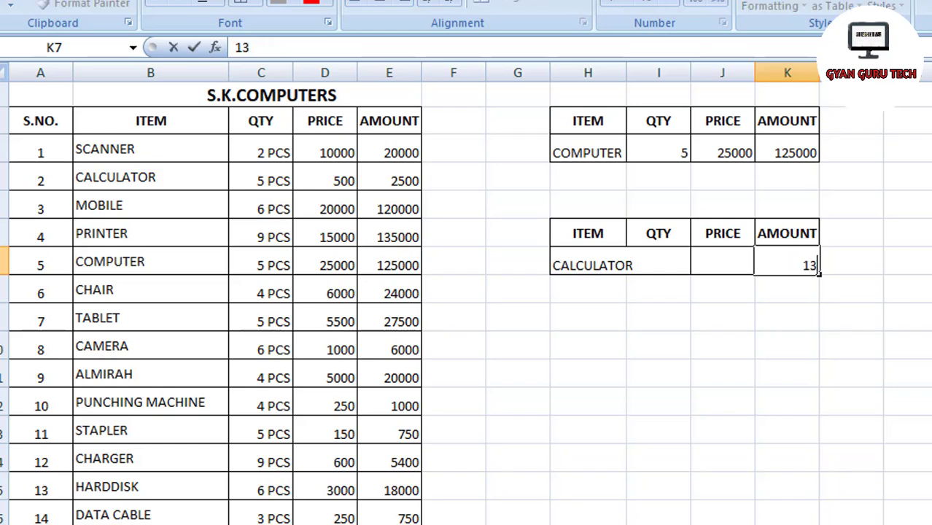
type("5000")
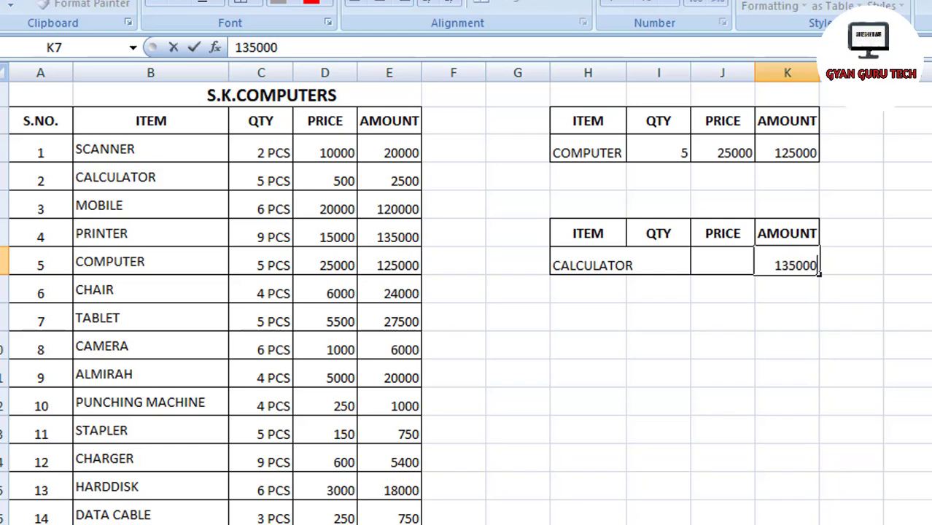
key("Return")
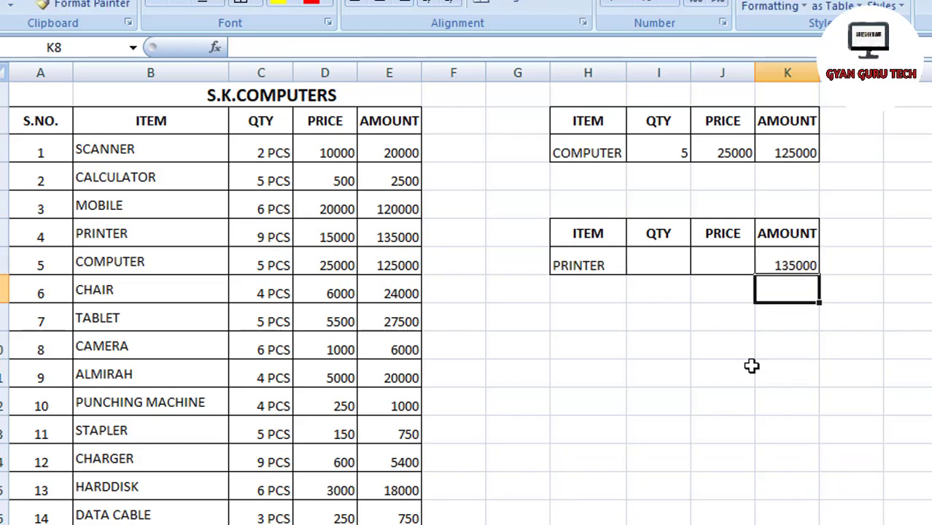
left_click(568, 272)
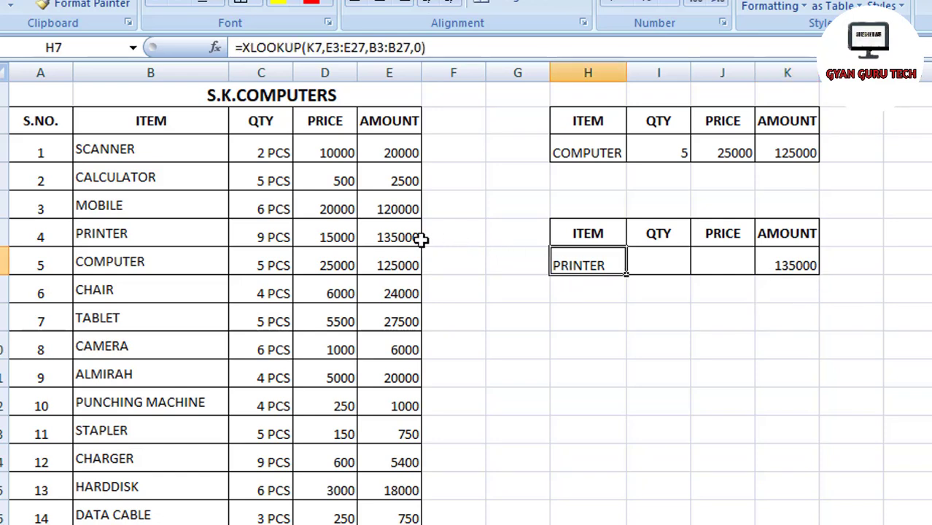
left_click(391, 239)
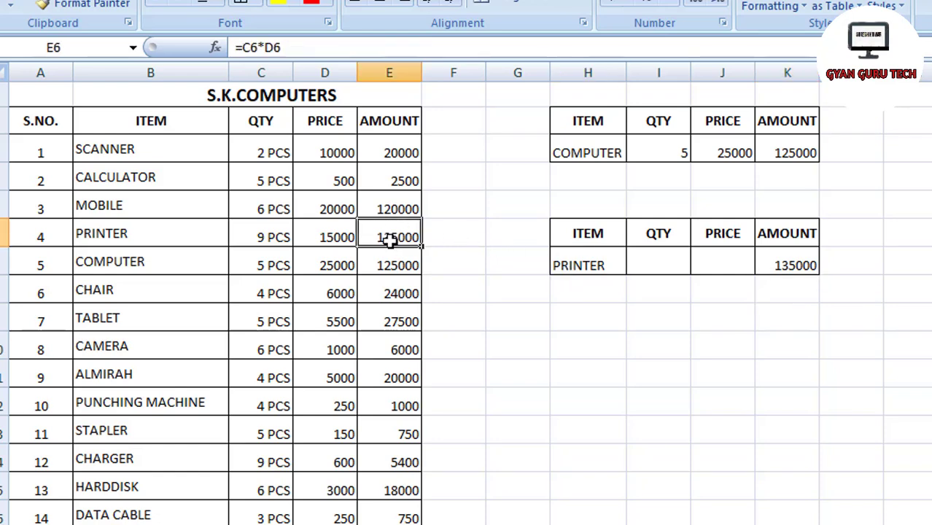
left_click(97, 233)
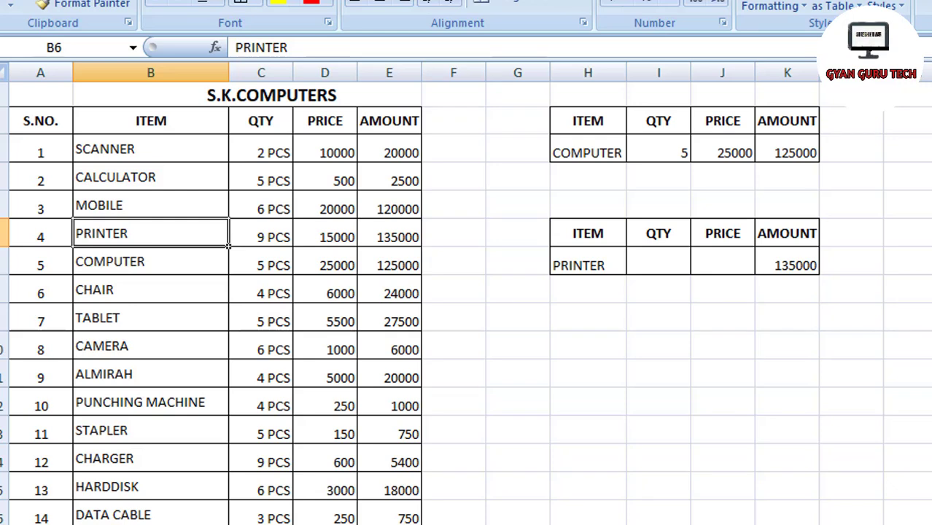
Copy the reverse lookup table H6:K7 to cell E3 of the next, empty sheet.
key("ctrl+Page_Down")
key("ctrl+Page_Up")
left_click_drag(567, 241, 793, 265)
key("ctrl+c")
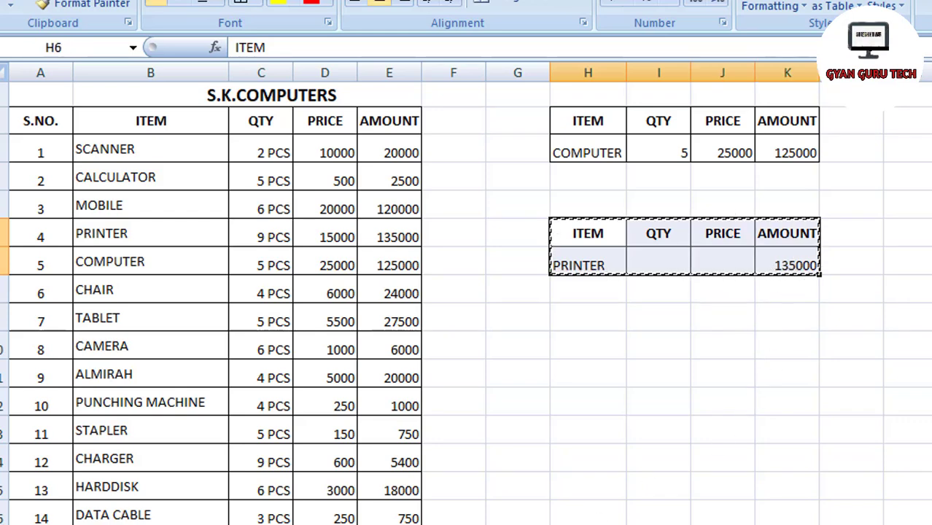
key("ctrl+Page_Down")
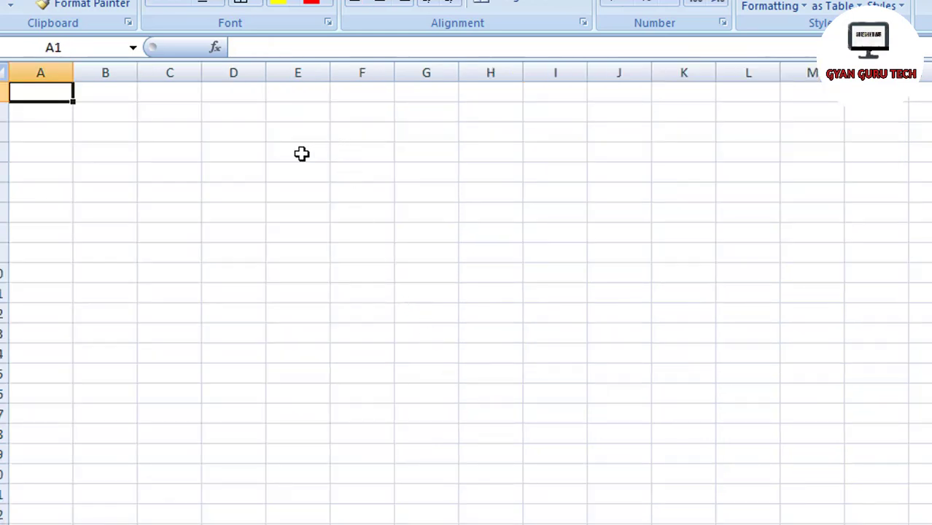
left_click(283, 139)
key("ctrl+v")
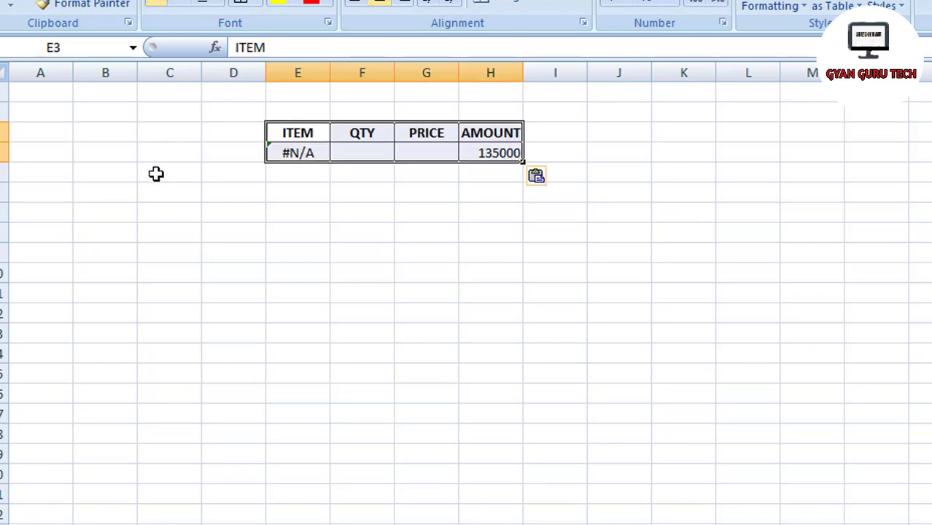
Clear the copied entries in E4:H4, keeping the headings in row 3.
left_click(270, 151)
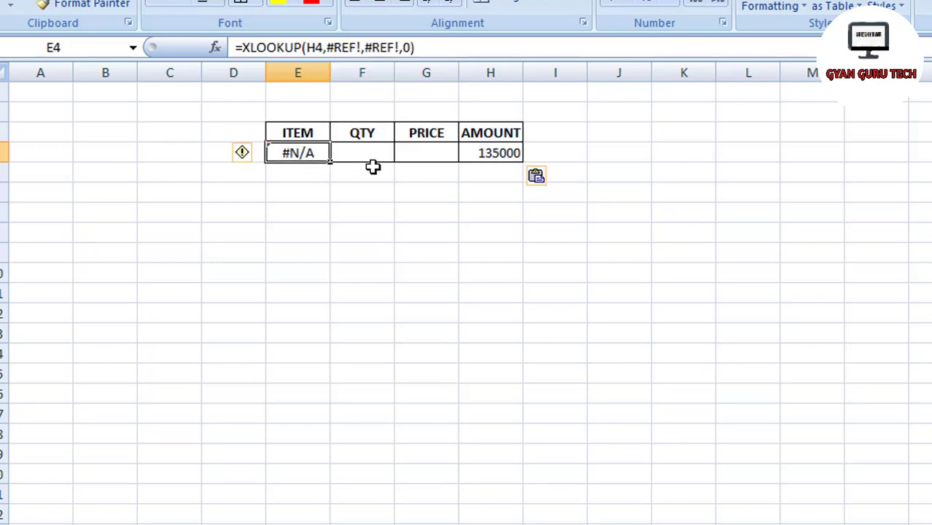
key("shift+Right")
key("shift+Right")
key("shift+Right")
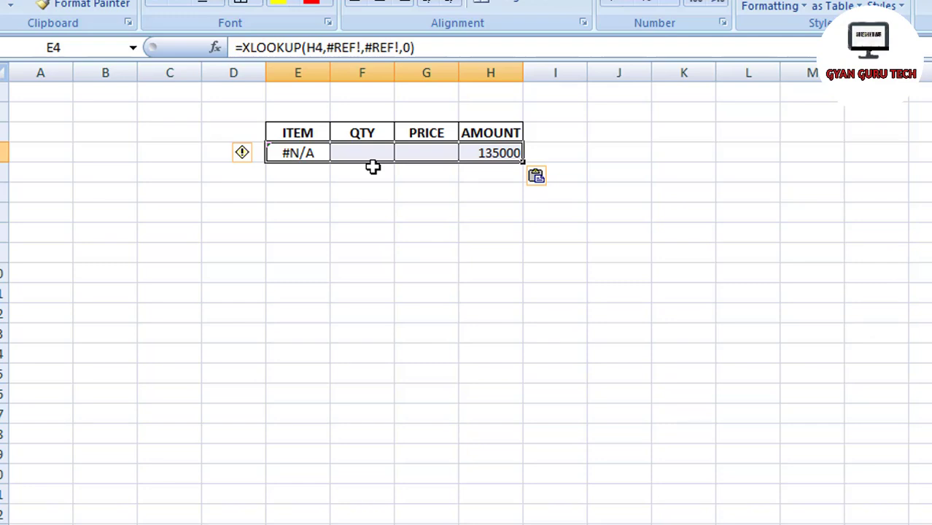
key("Delete")
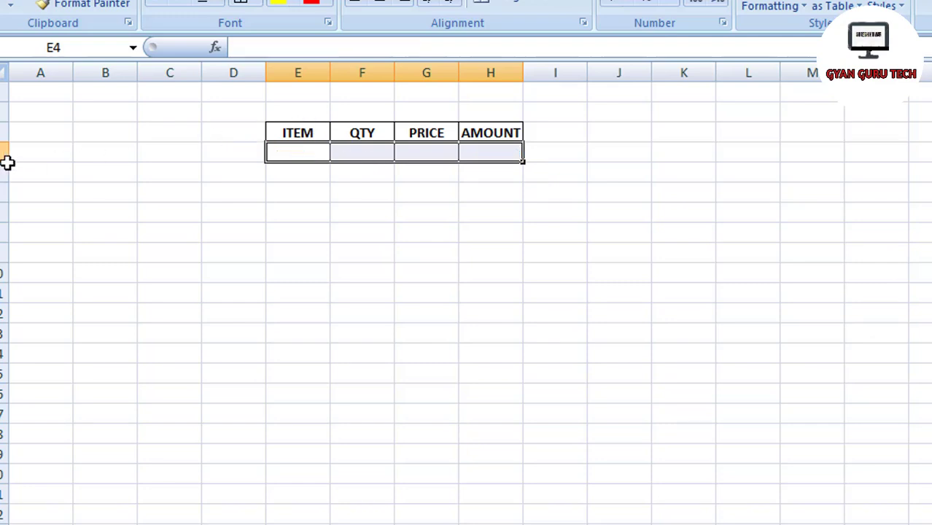
Increase the heights of rows 4 and 3 to make the pasted table taller.
left_click_drag(4, 162, 4, 183)
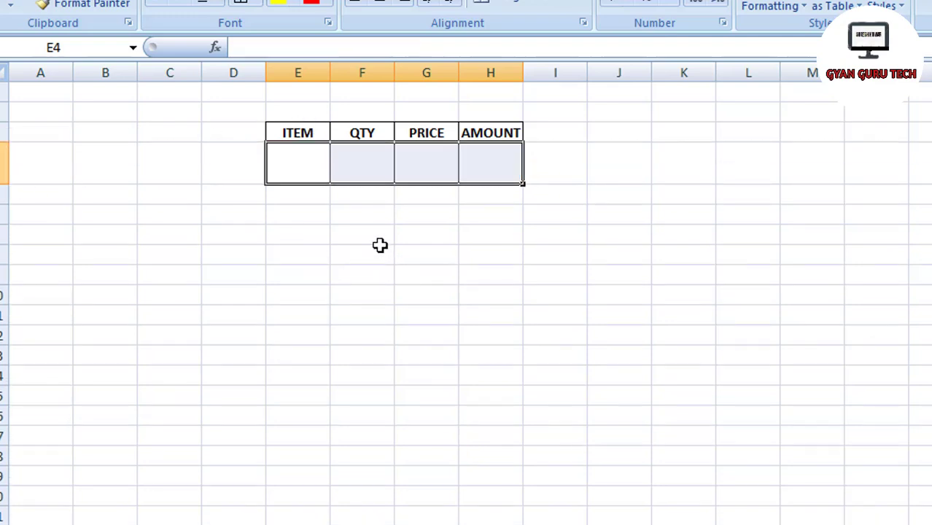
left_click_drag(2, 148, 2, 157)
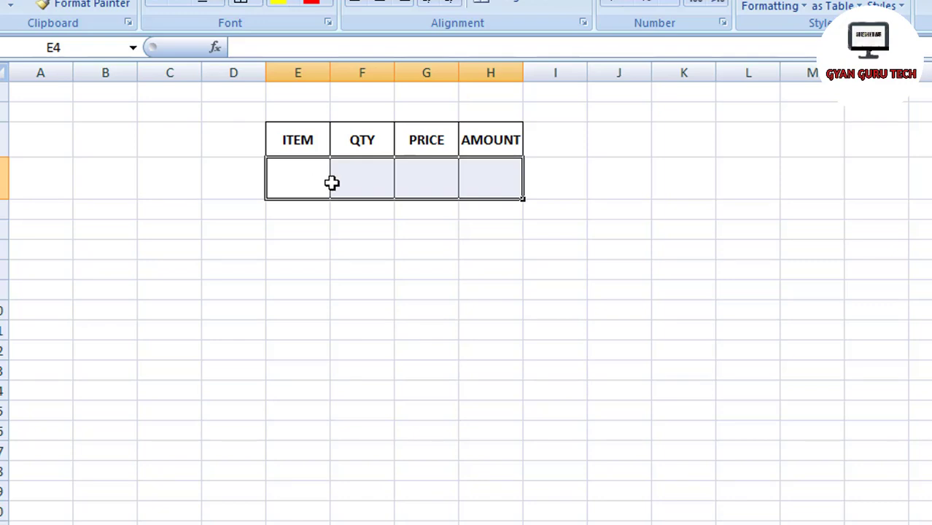
left_click(289, 171)
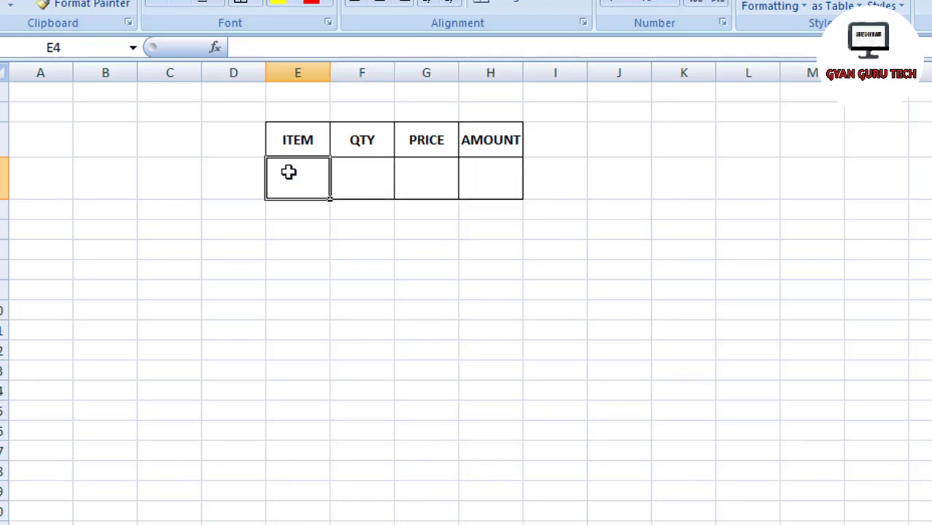
Begin an XLOOKUP formula in AMOUNT cell H4 with item cell E4 as the lookup value.
left_click(499, 176)
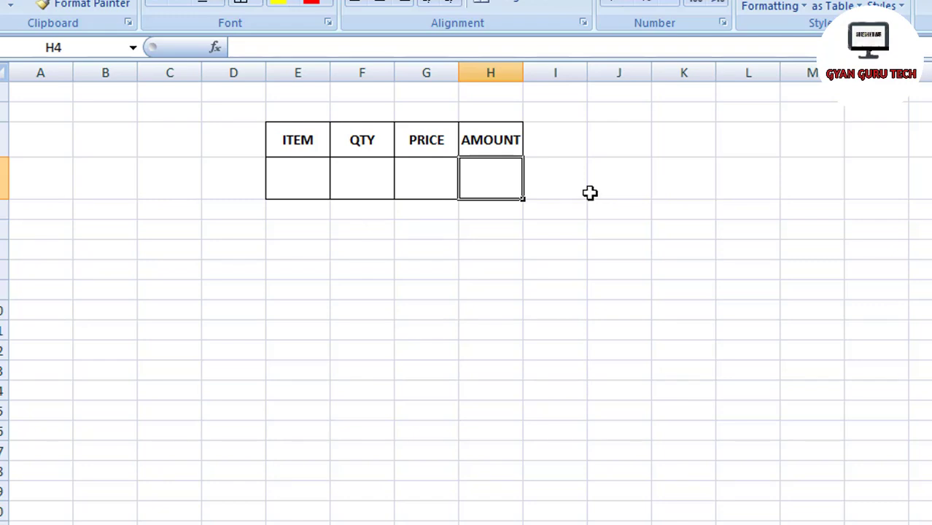
type("=X")
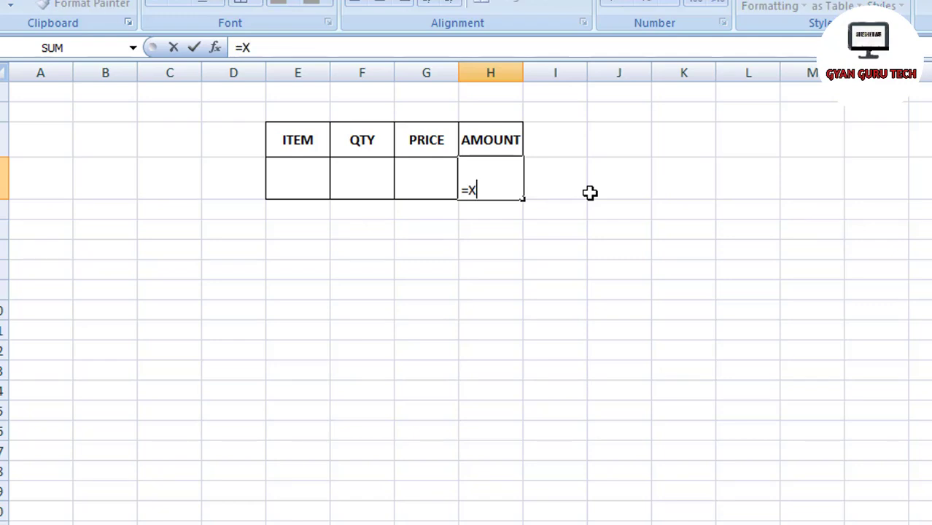
type("LOO")
key("Tab")
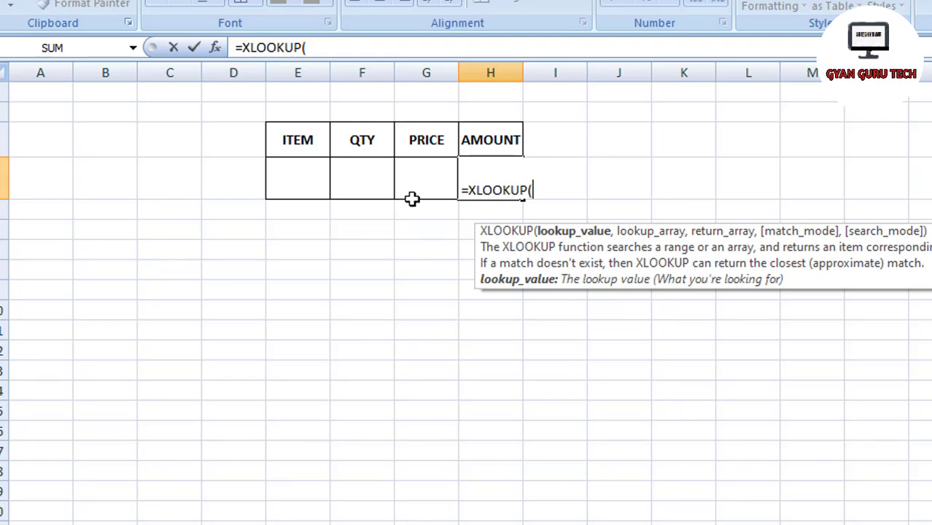
left_click(302, 184)
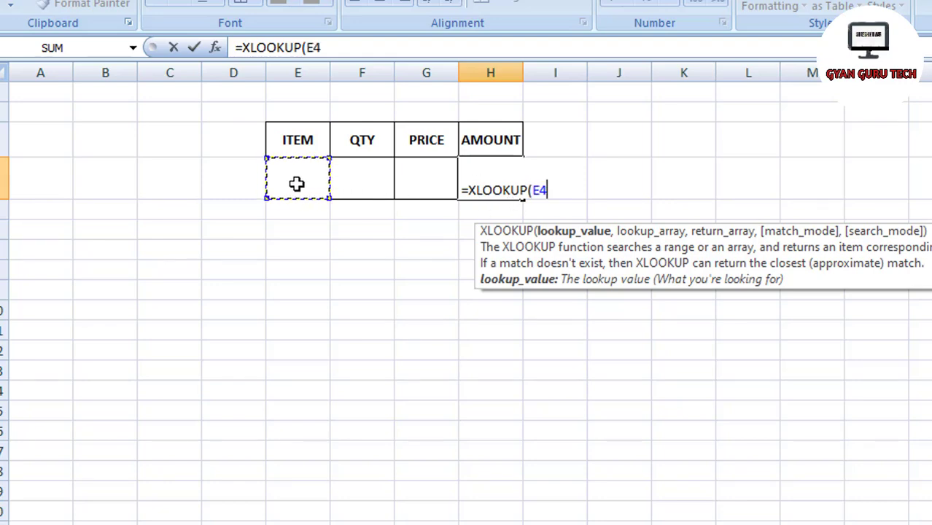
type(",")
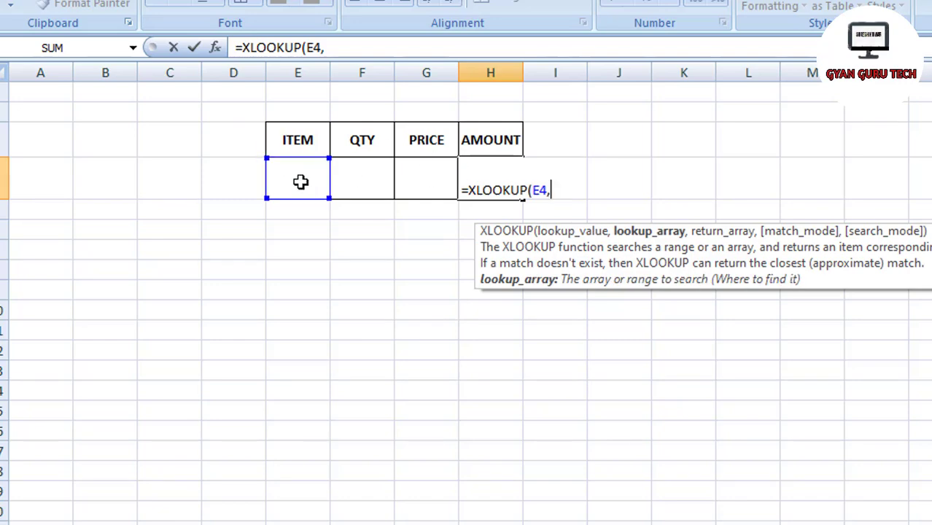
Add the item names in B3:B27 of the sheet NEW SHEET as the lookup array.
key("ctrl+Page_Up")
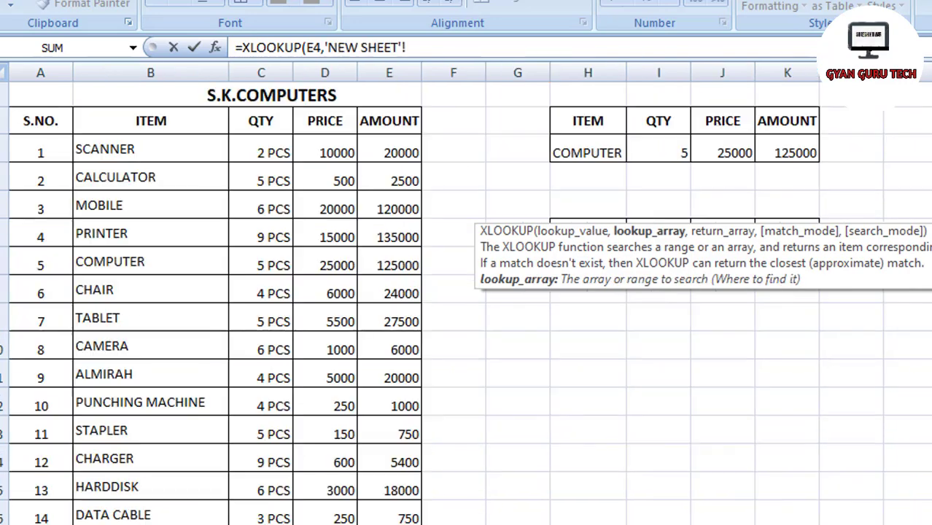
left_click(117, 146)
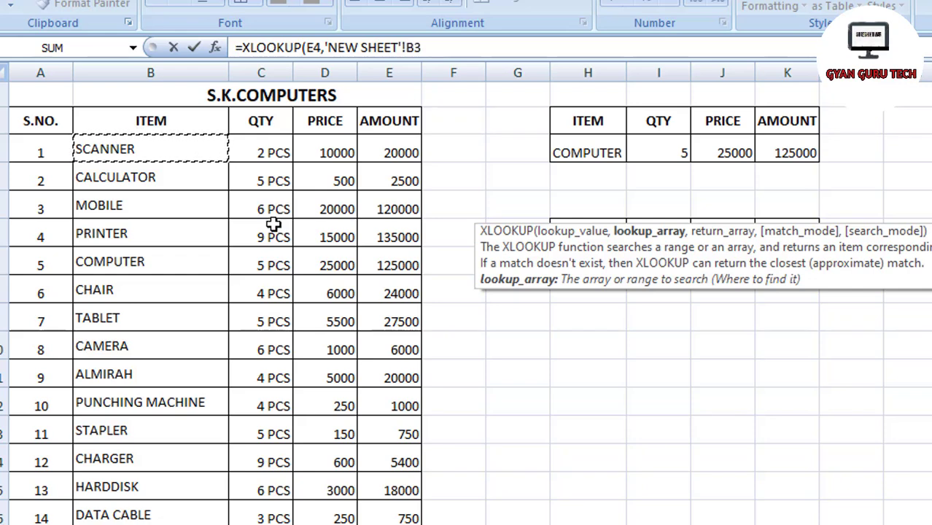
key("ctrl+shift+Down")
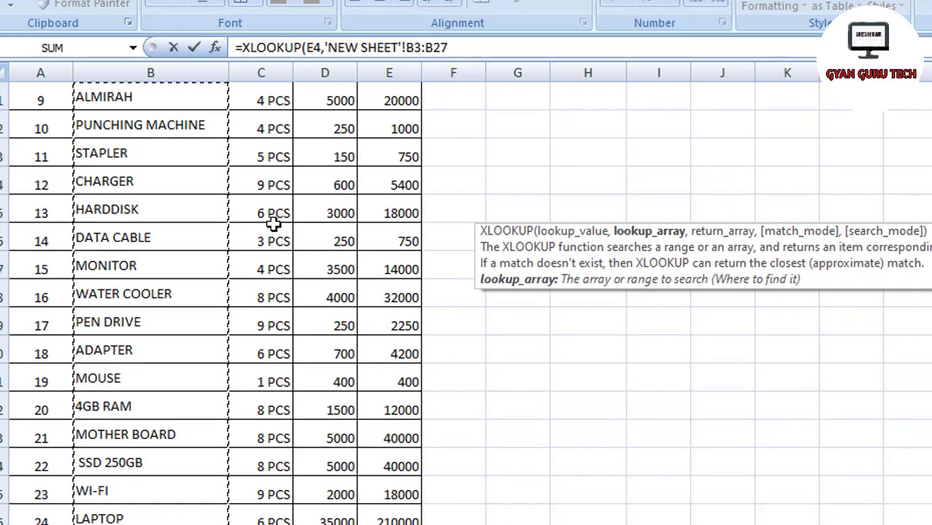
type(",")
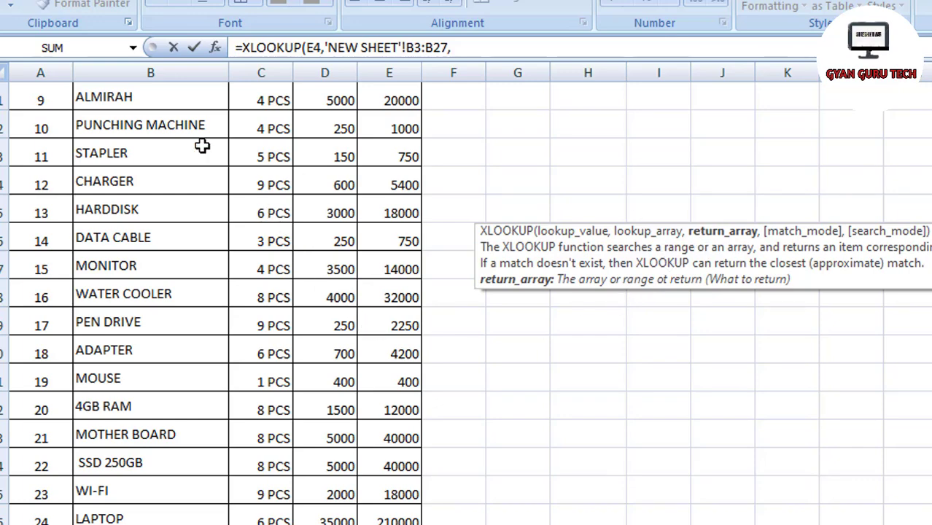
scroll(60, 168, "up", 3)
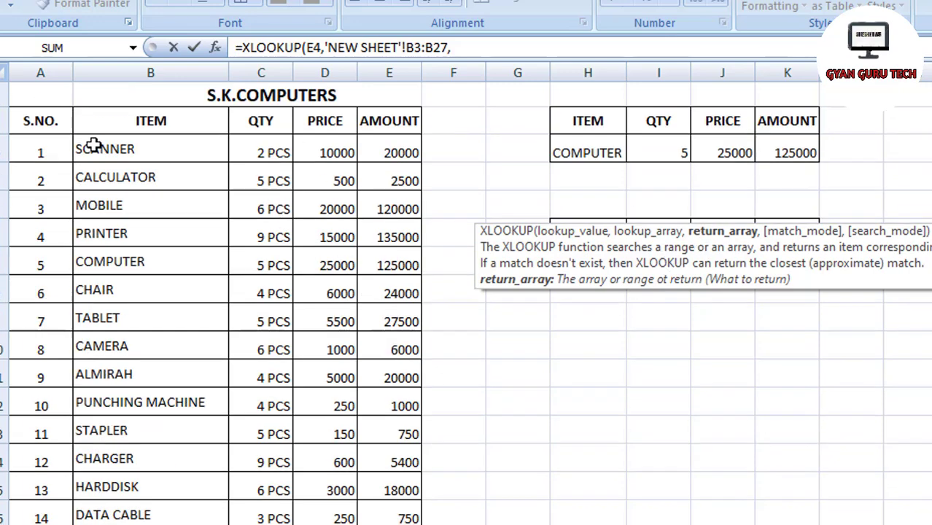
Complete the XLOOKUP formula in H4 with return array E3:E27 of NEW SHEET and exact match mode 0.
left_click(392, 151)
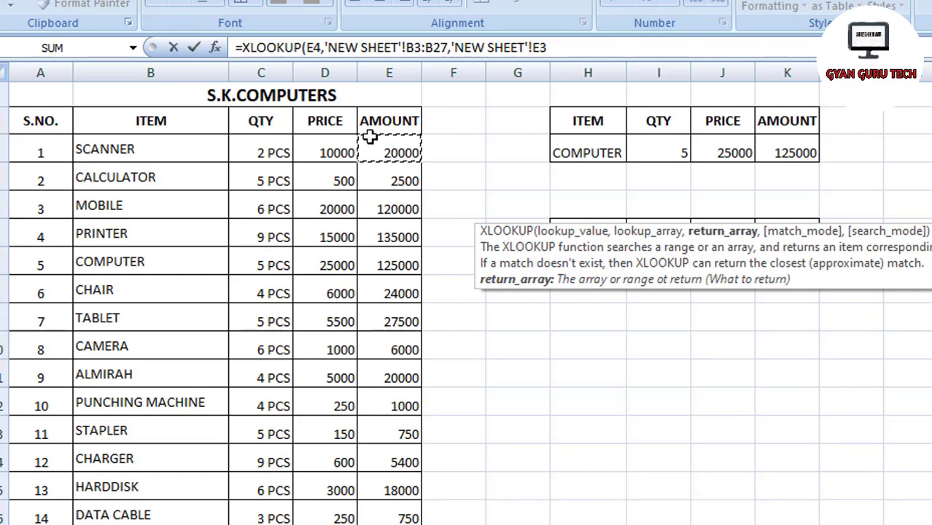
key("ctrl+shift+Down")
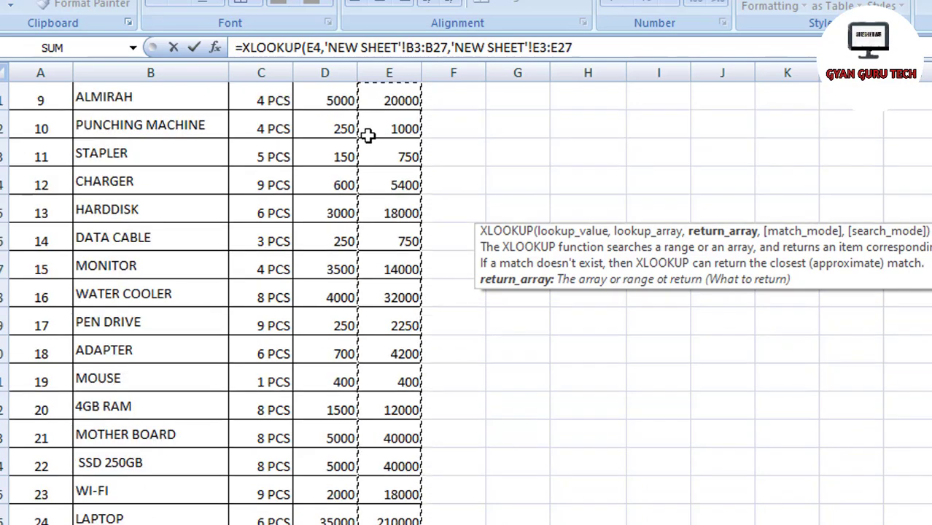
type(",")
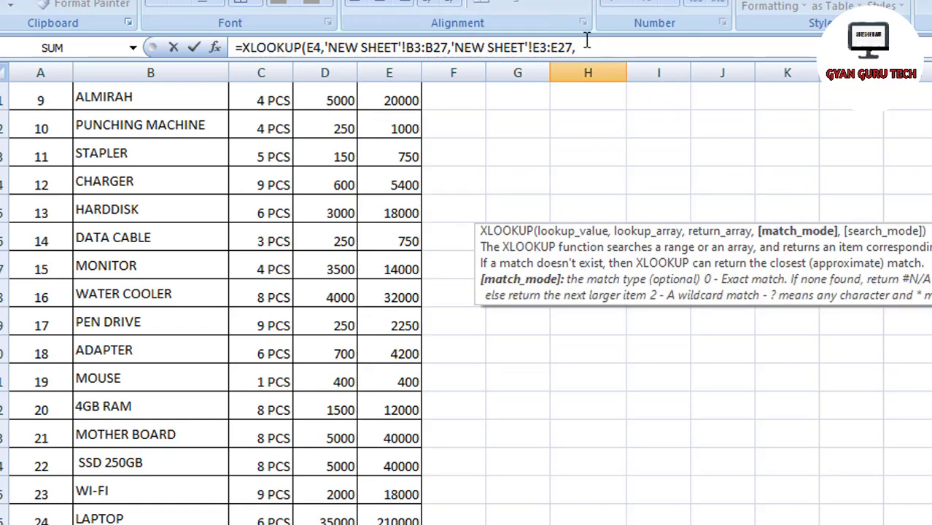
type("0)")
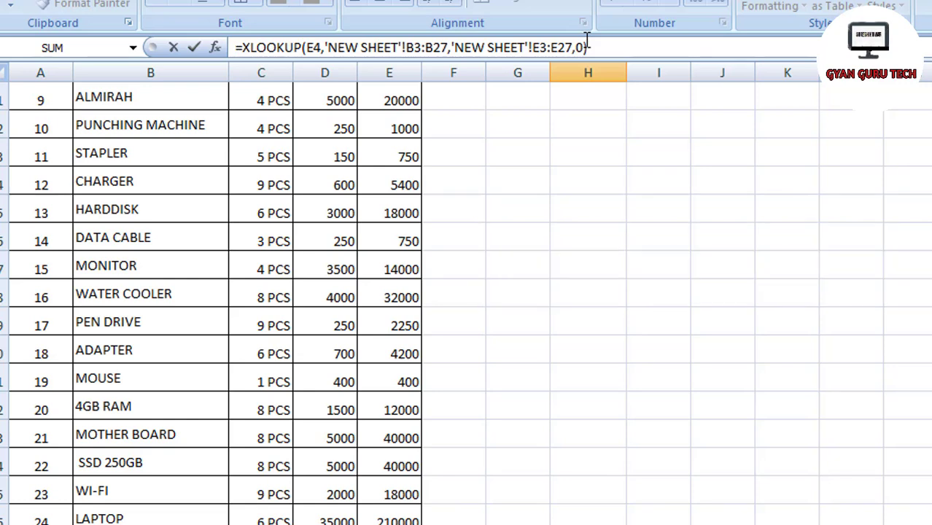
key("Return")
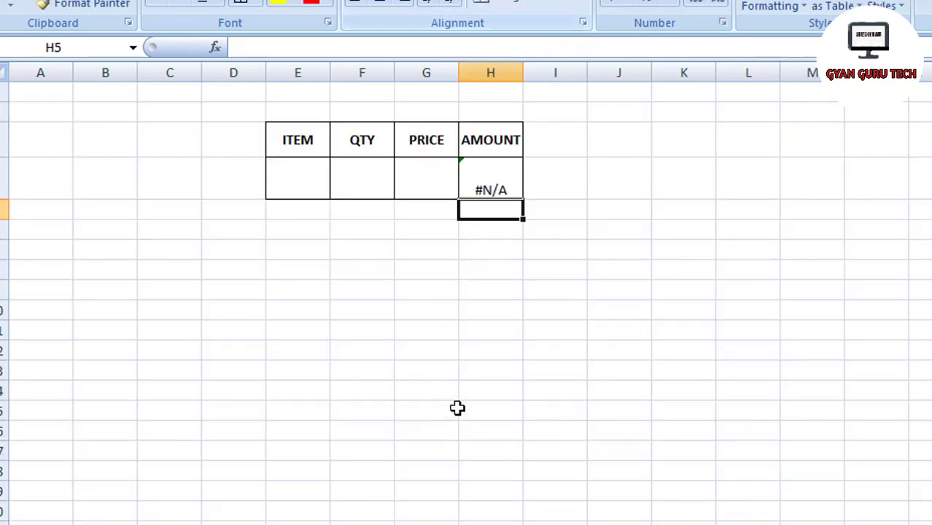
Test the lookup with SCANNER as the item in E4 and compare the returned amount with its source row on NEW SHEET.
left_click(310, 170)
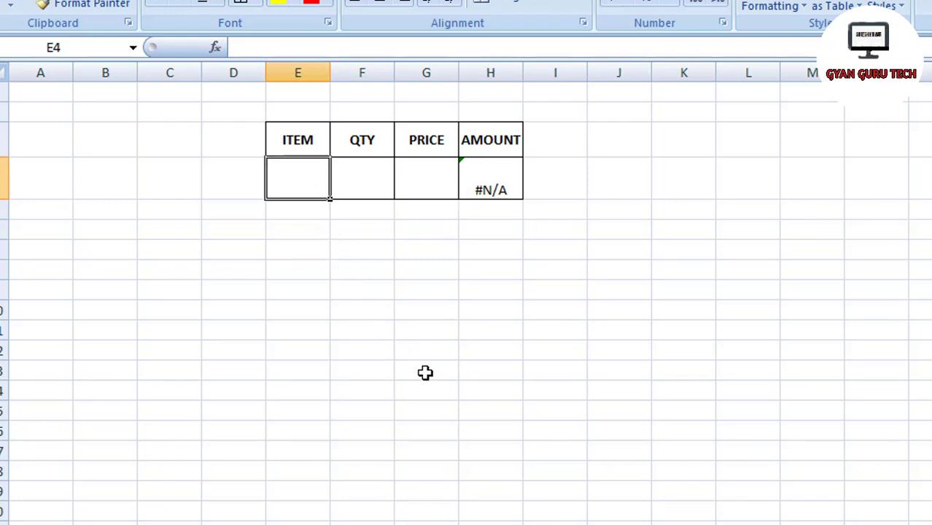
type("SCA")
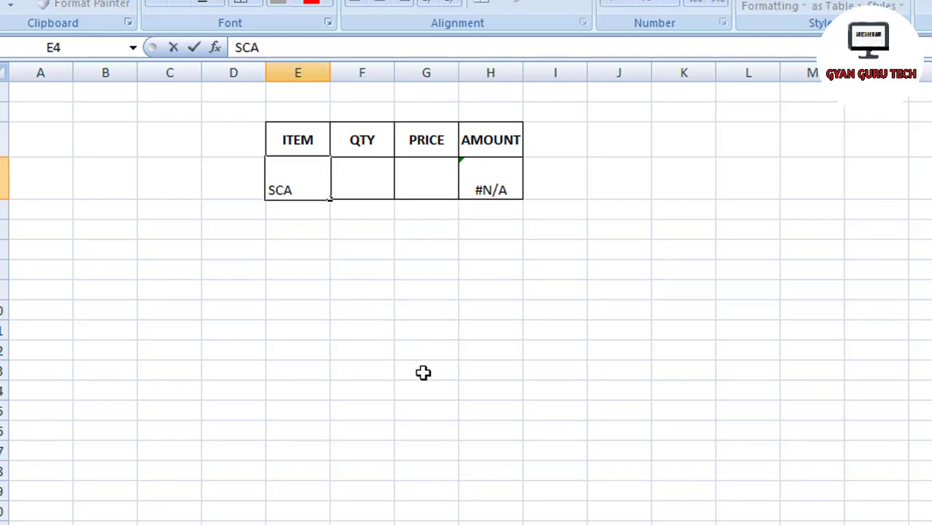
type("NNER")
key("Return")
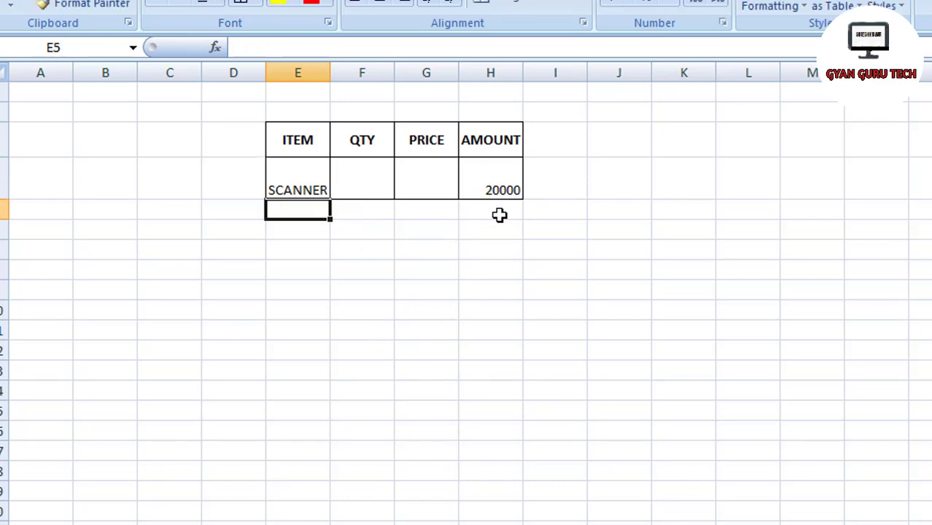
left_click(499, 189)
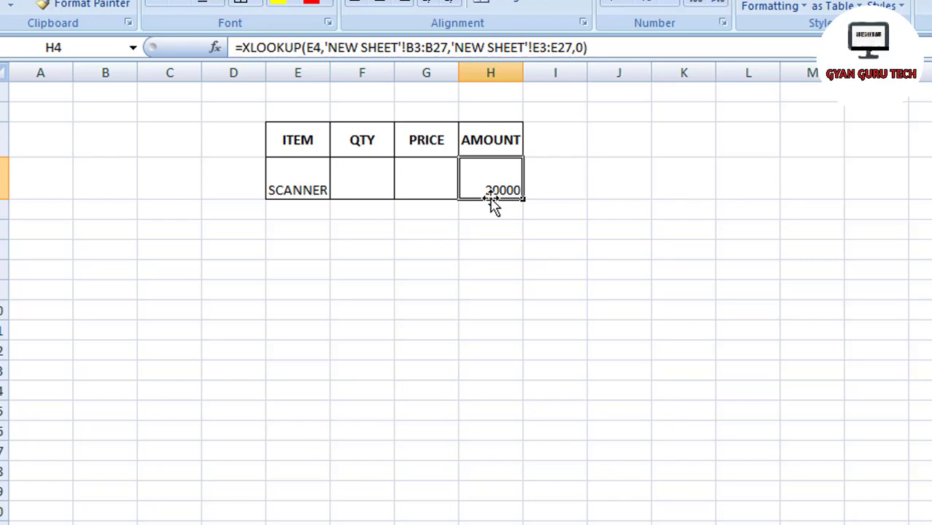
left_click(467, 524)
left_click(397, 152)
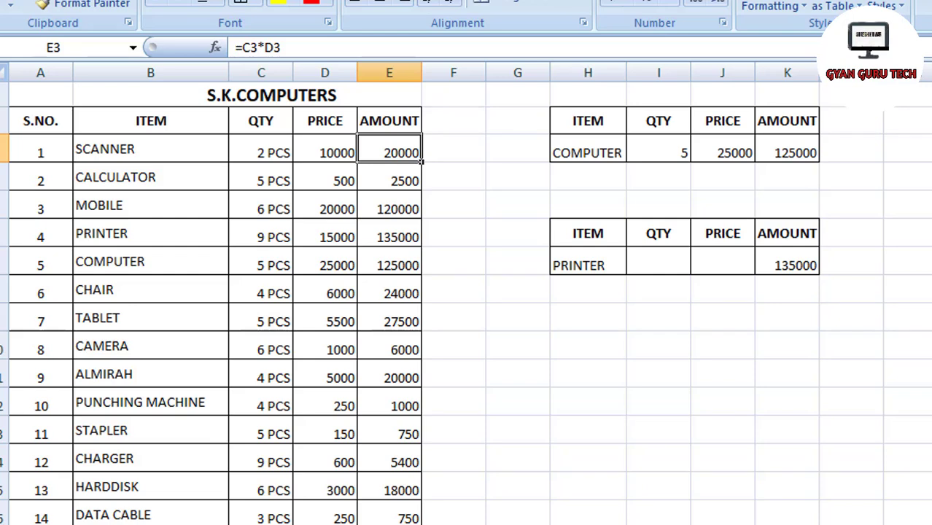
Set the item in E4 of the separate lookup table to TABLET and inspect the AMOUNT formula in H4.
left_click(467, 523)
left_click(292, 189)
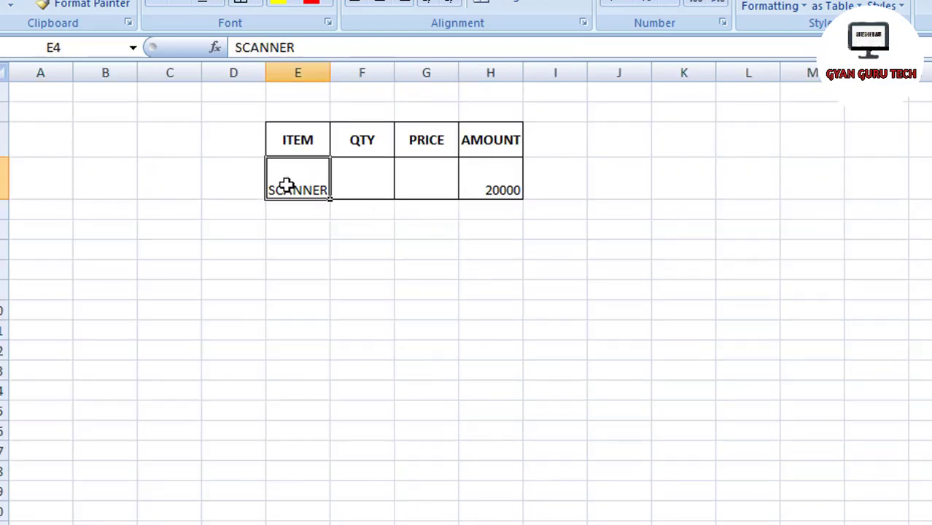
type("TABLET")
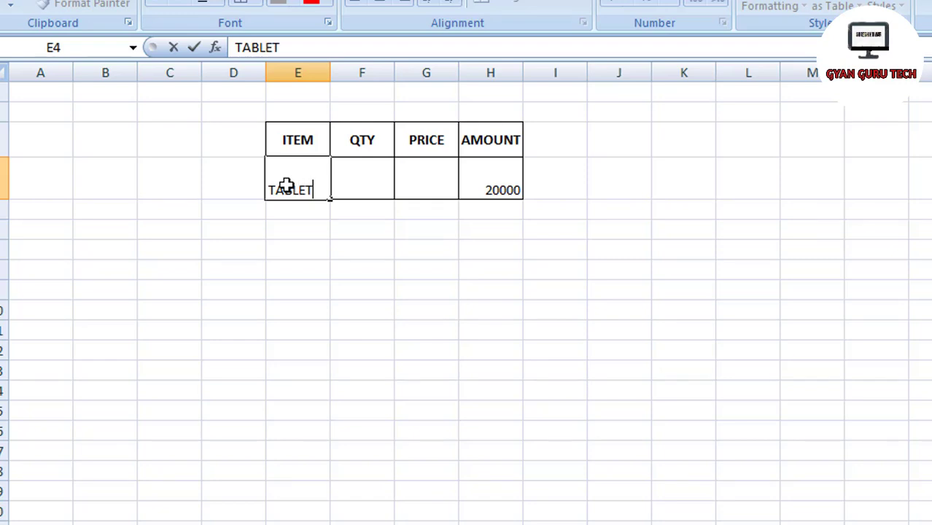
key("Return")
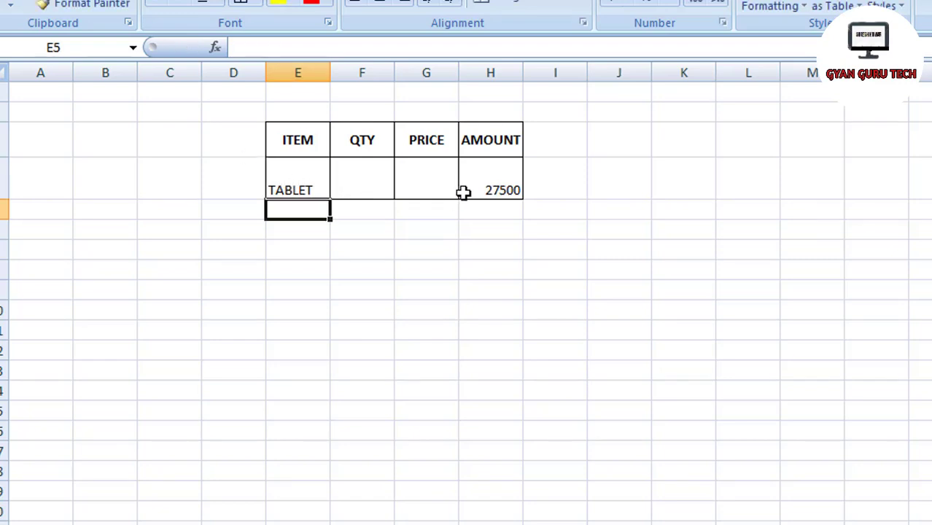
left_click(465, 192)
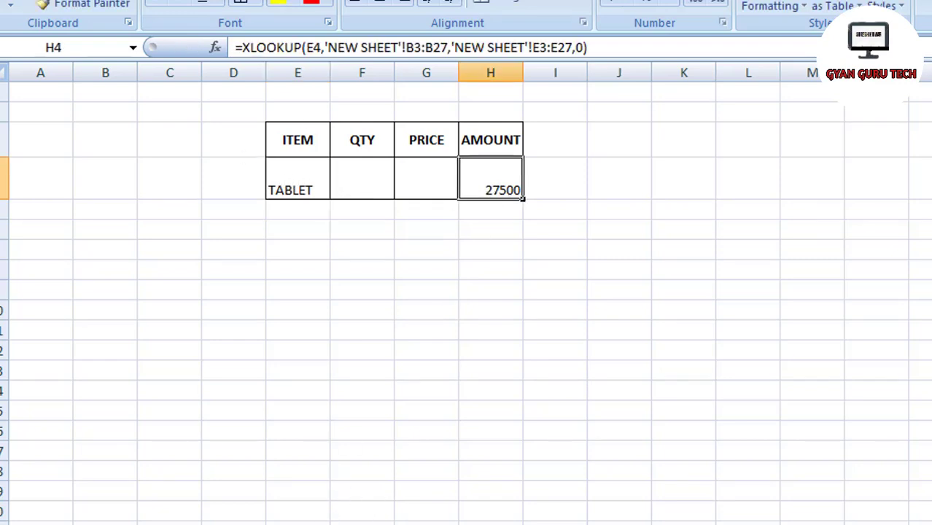
Check the TABLET row in B9:E9 of NEW SHEET against the looked-up amount.
left_click(218, 524)
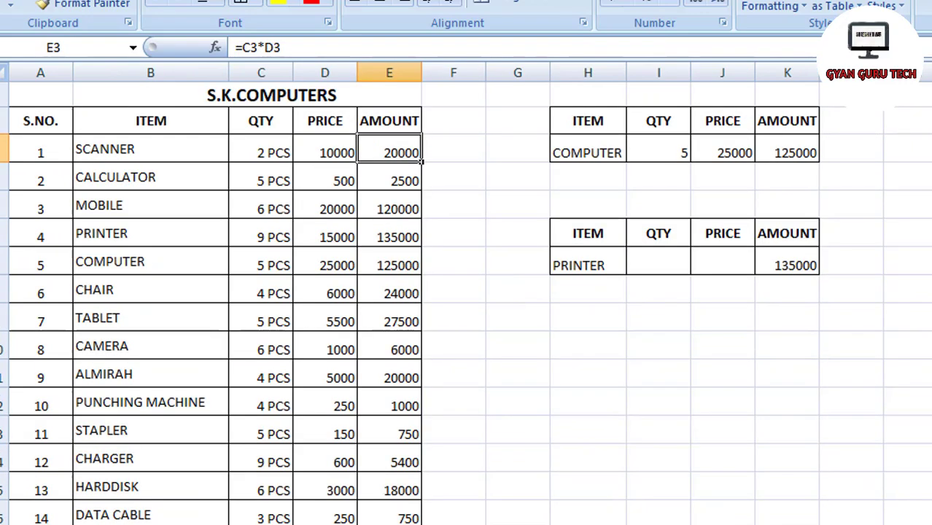
left_click(95, 318)
left_click(408, 341)
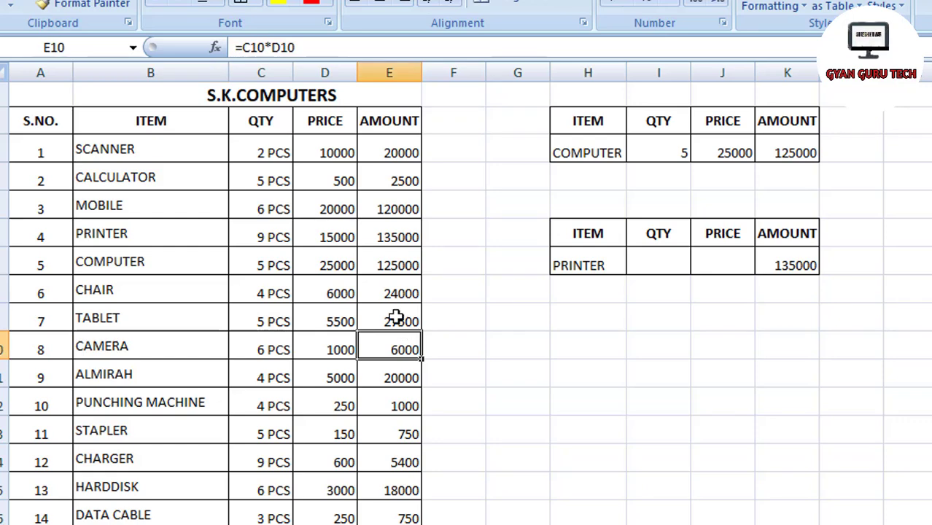
left_click(397, 318)
left_click_drag(92, 327, 410, 326)
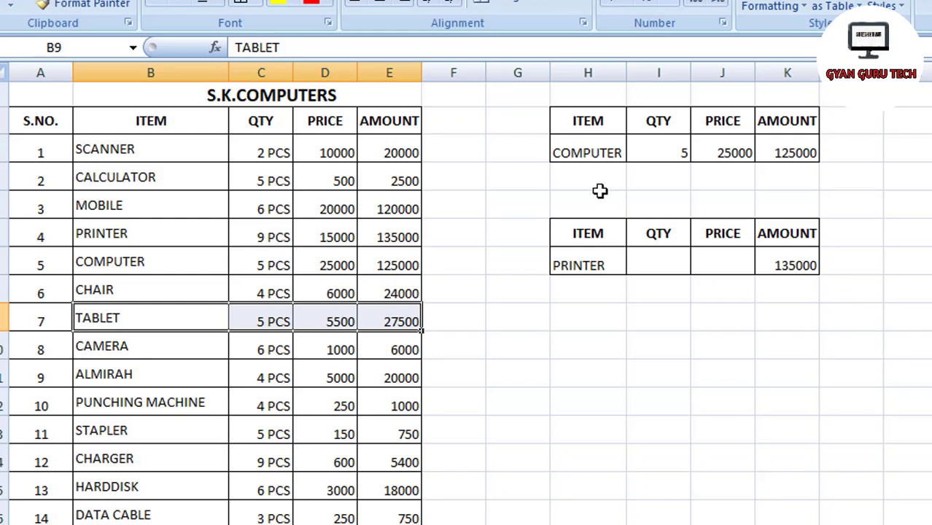
left_click_drag(599, 191, 620, 297)
left_click_drag(805, 235, 687, 290)
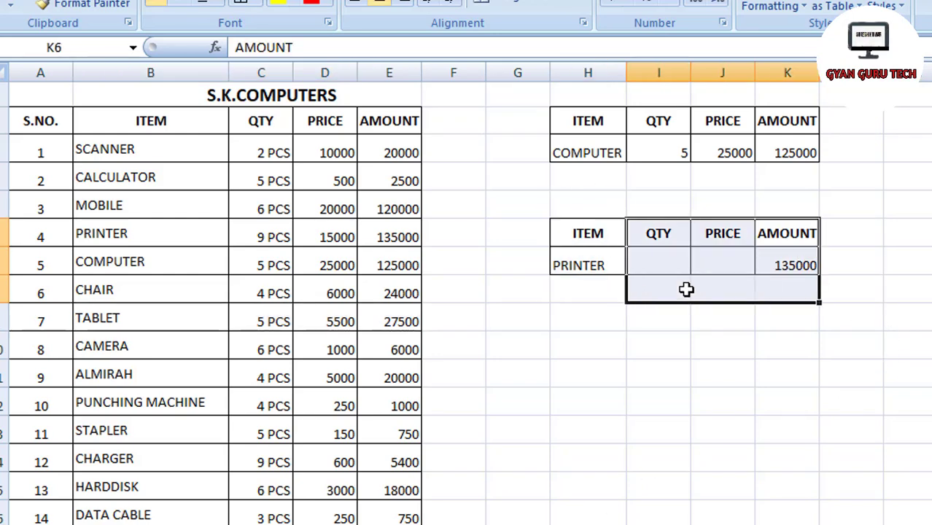